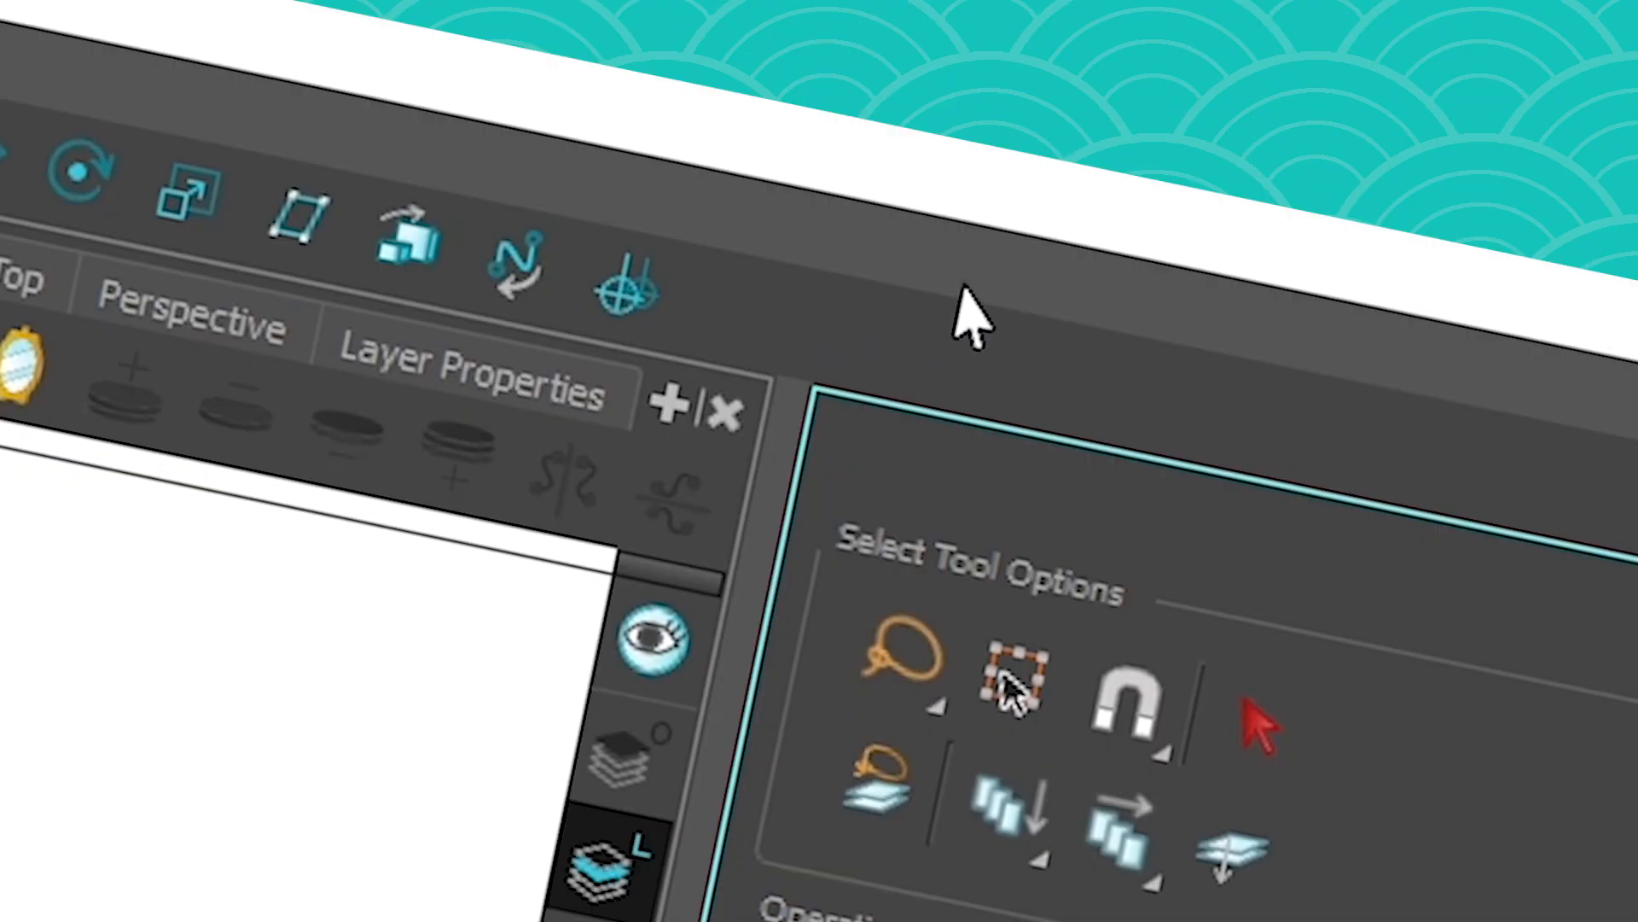
- Show the Tool Presets toolbar and dock it at the end of the upper toolbar row
right_click(953, 286)
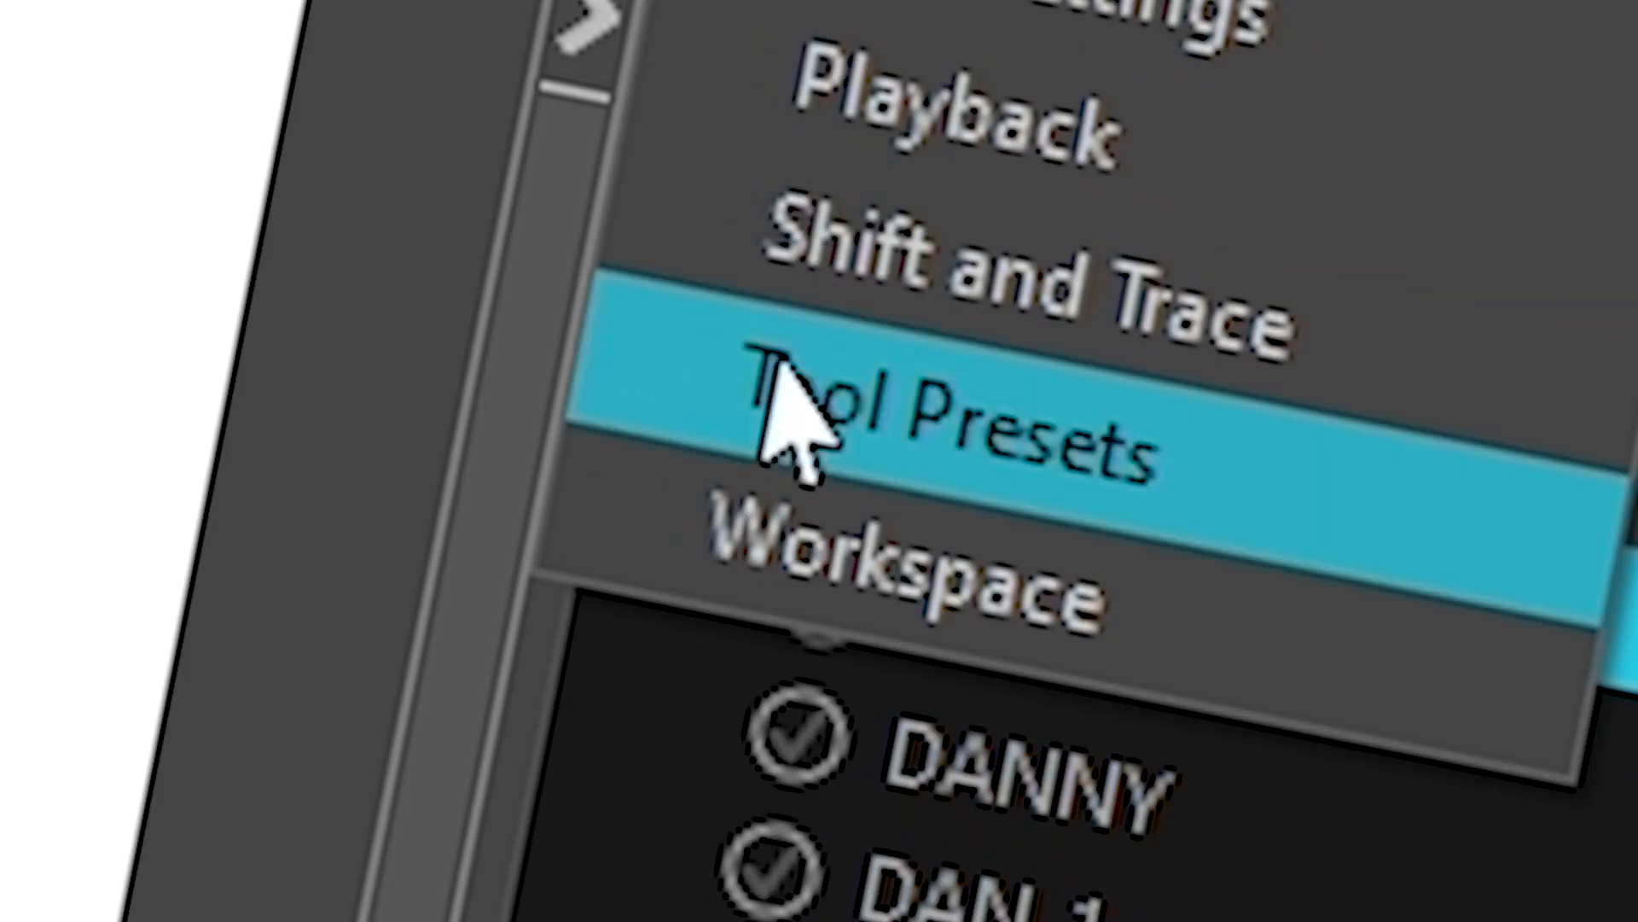
click(826, 642)
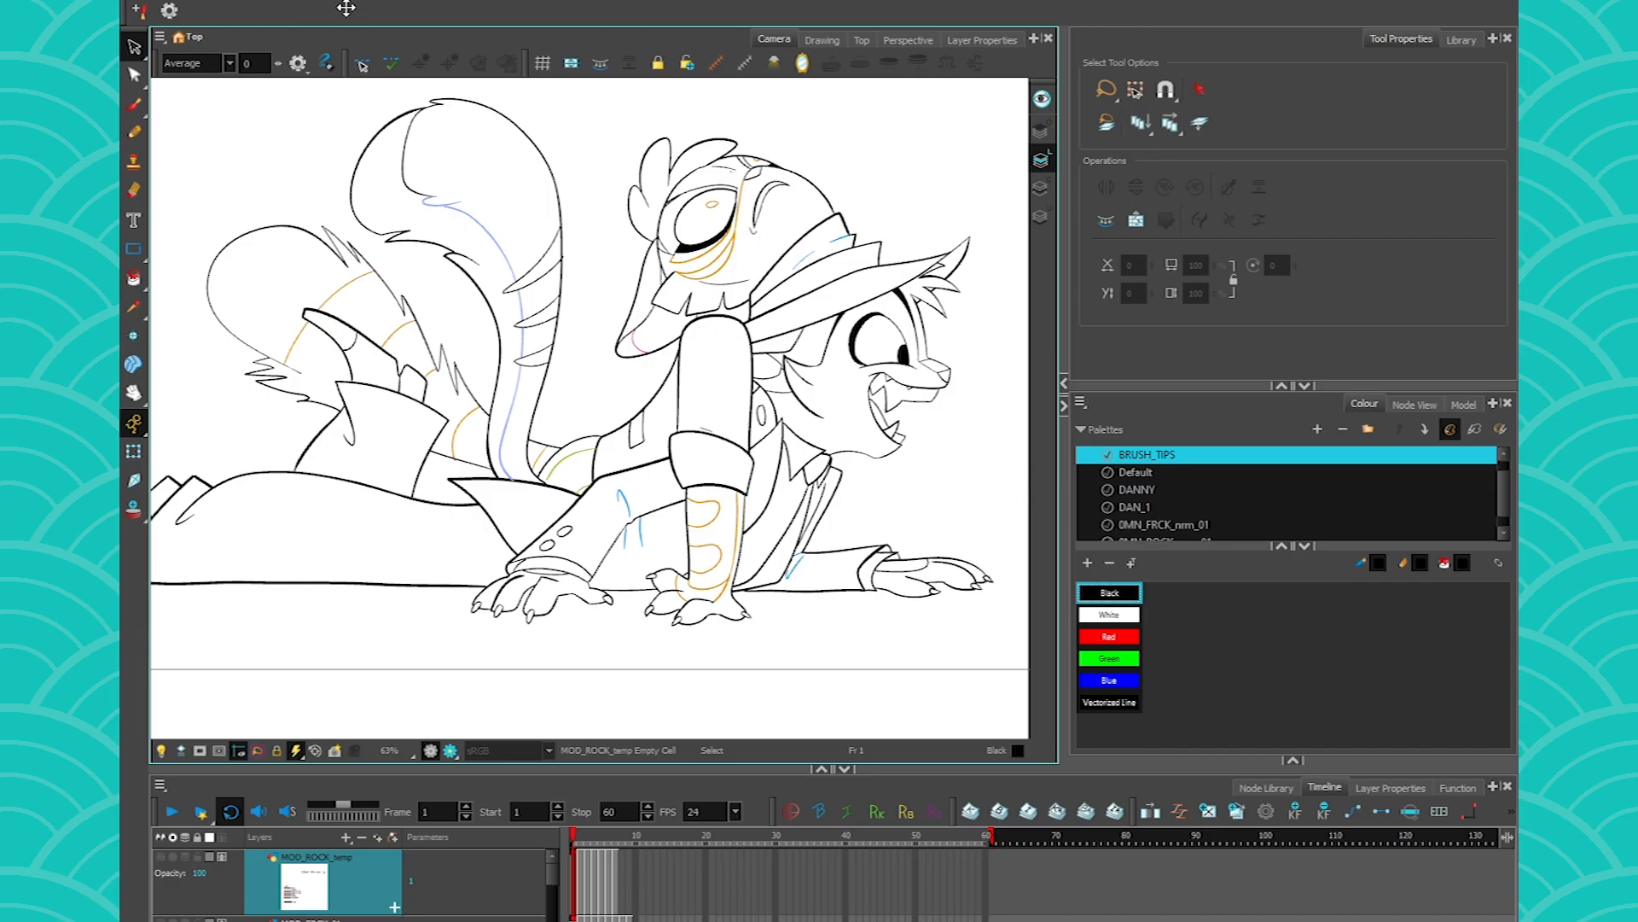
drag(346, 7, 1058, 13)
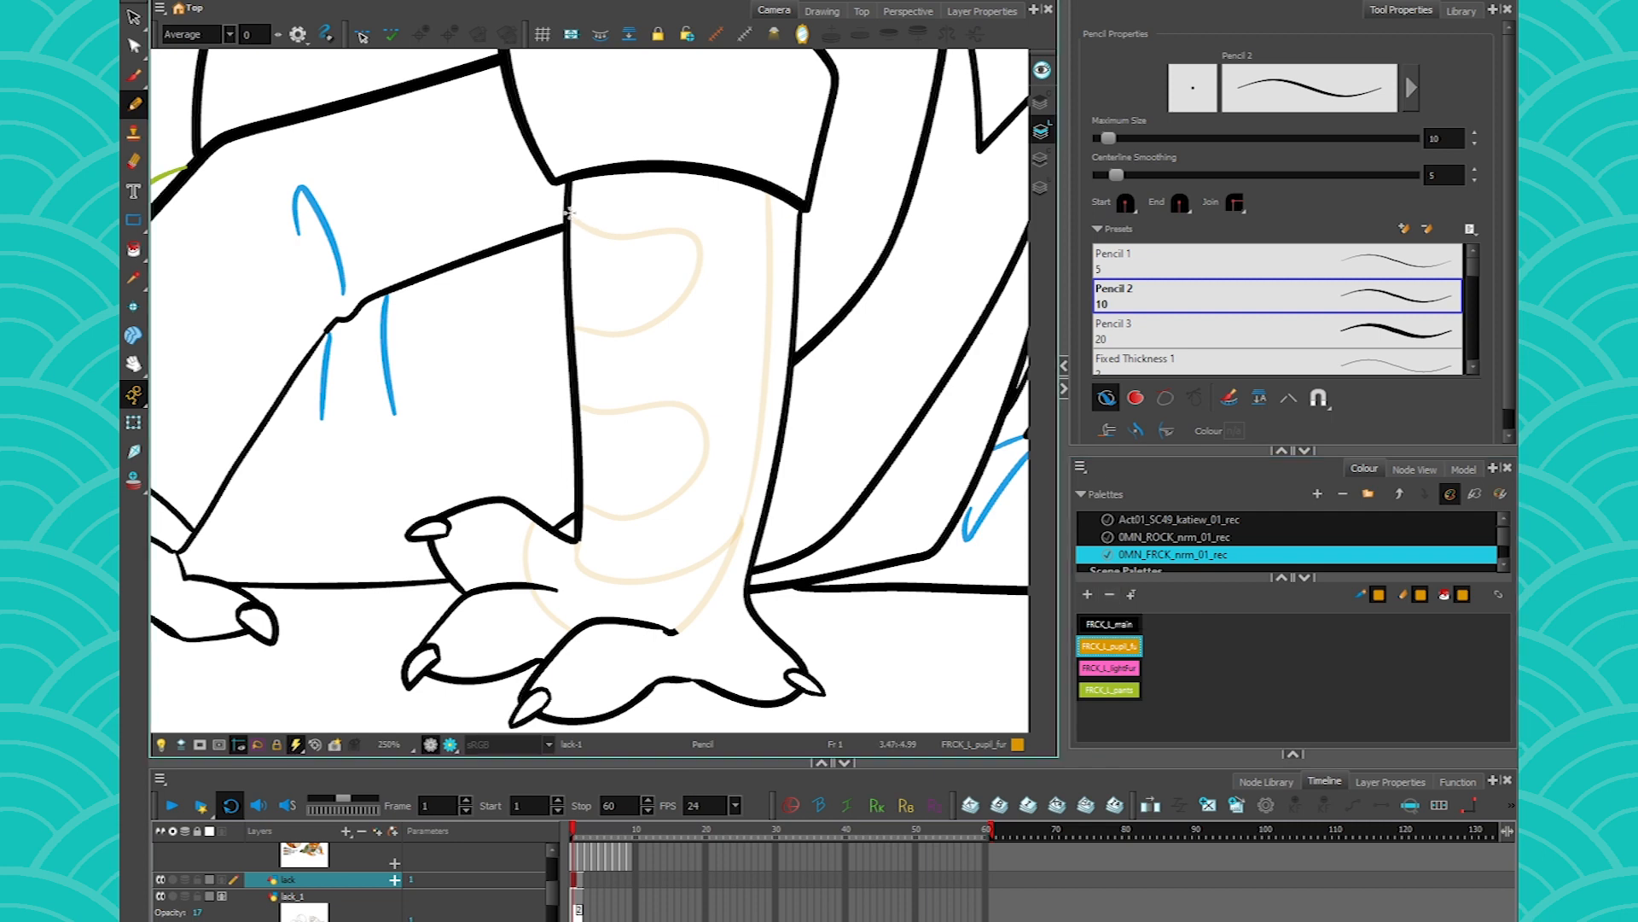
- Trace the faint fur markings and inner contour lines of the lower leg in FRCK_L_pupil_fur orange with the Pencil tool
mouse_move(565, 210)
mouse_down()
mouse_move(688, 230)
mouse_move(696, 272)
mouse_move(650, 326)
mouse_move(575, 326)
mouse_up()
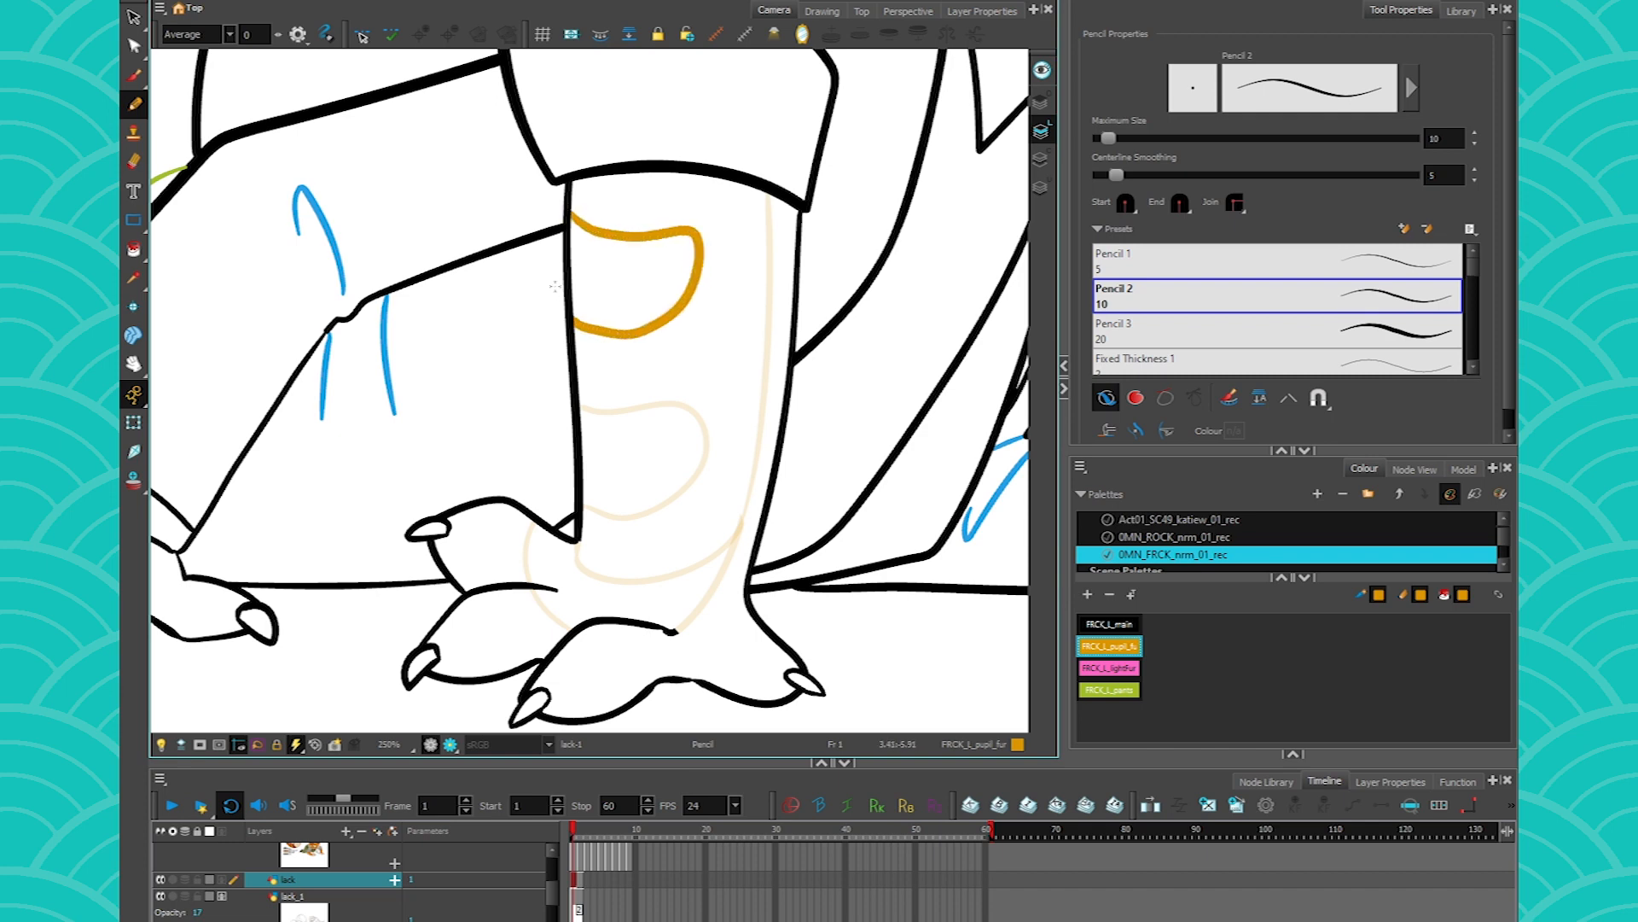
mouse_move(580, 401)
mouse_down()
mouse_move(693, 408)
mouse_move(636, 515)
mouse_move(583, 502)
mouse_up()
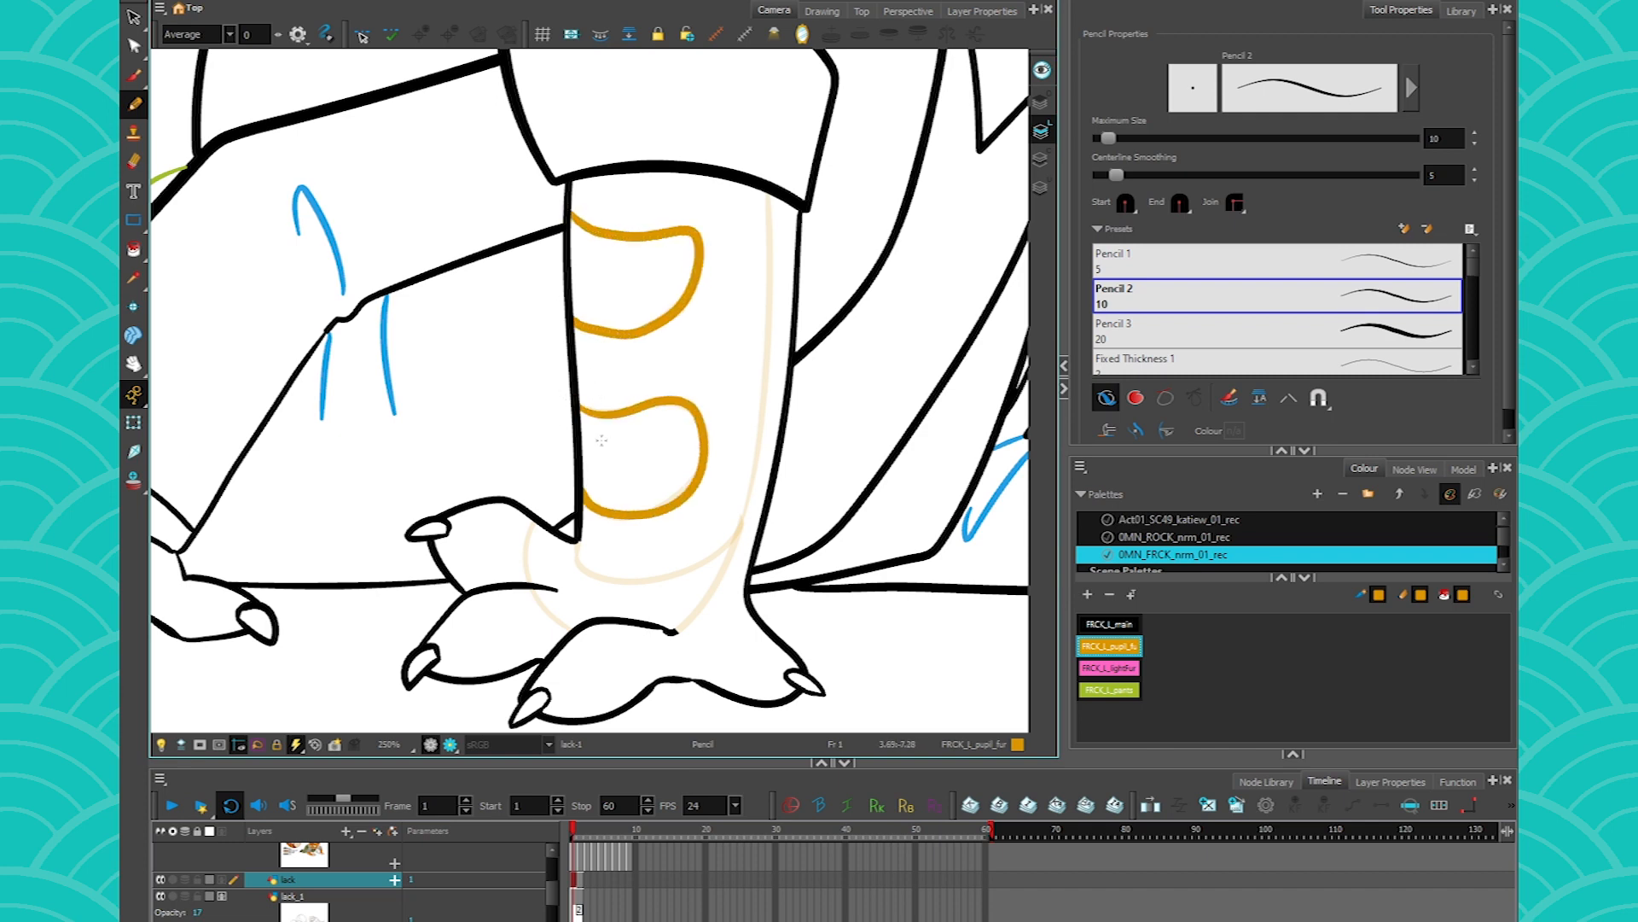
mouse_move(762, 199)
mouse_down()
mouse_move(770, 328)
mouse_move(693, 611)
mouse_move(662, 629)
mouse_up()
mouse_move(534, 515)
mouse_down()
mouse_move(525, 549)
mouse_move(566, 631)
mouse_up()
drag(574, 536, 742, 523)
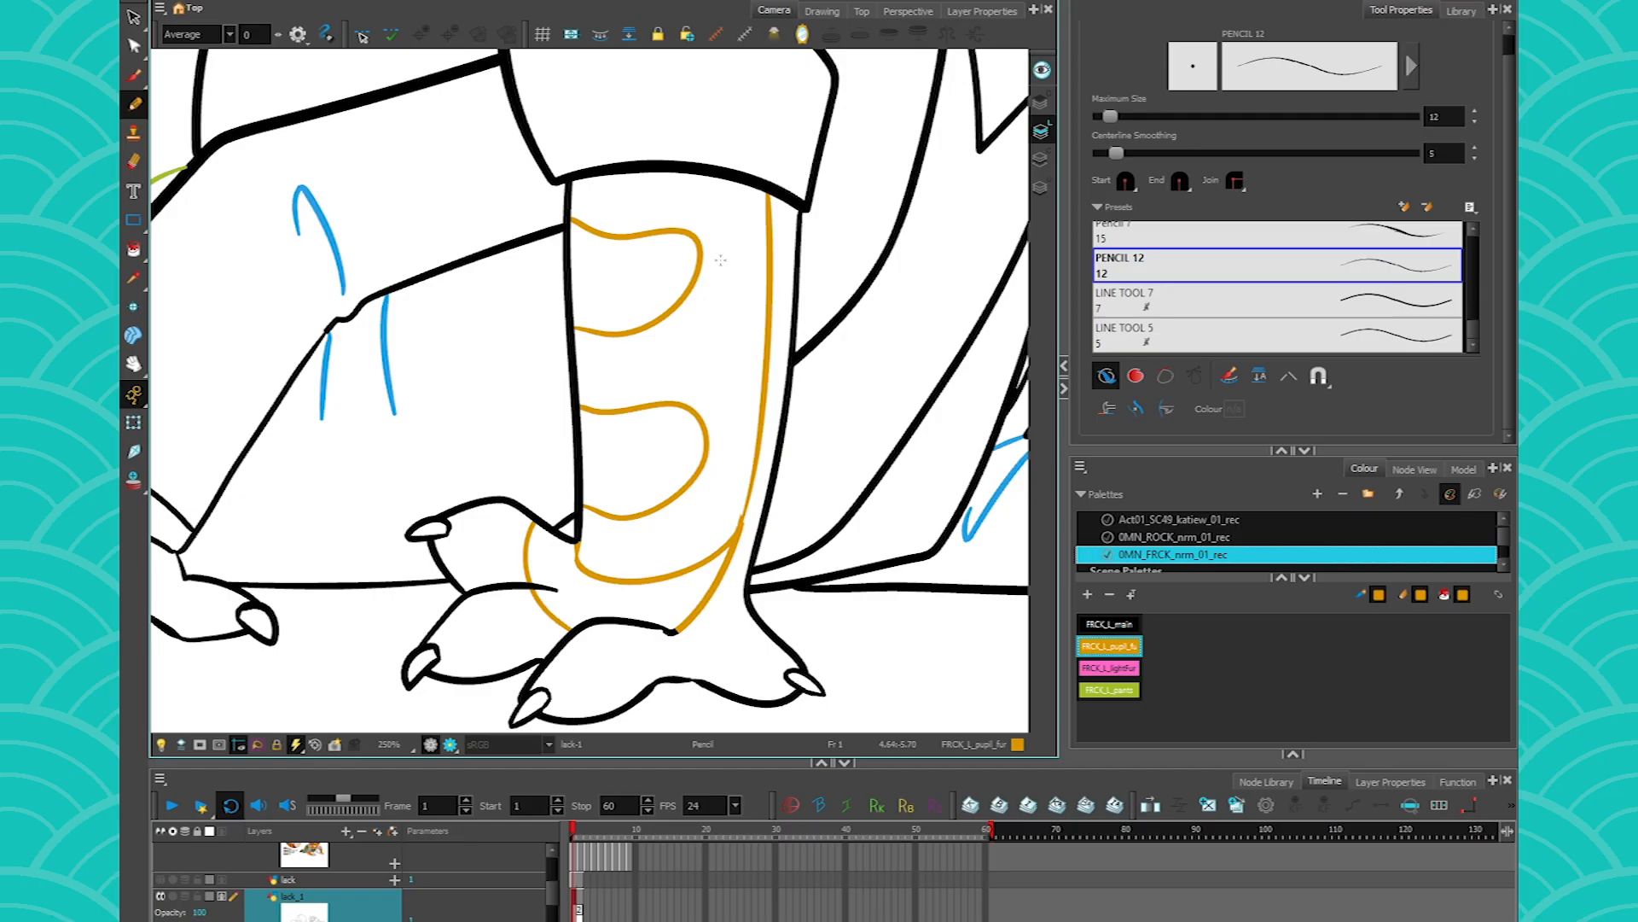
drag(698, 213, 607, 351)
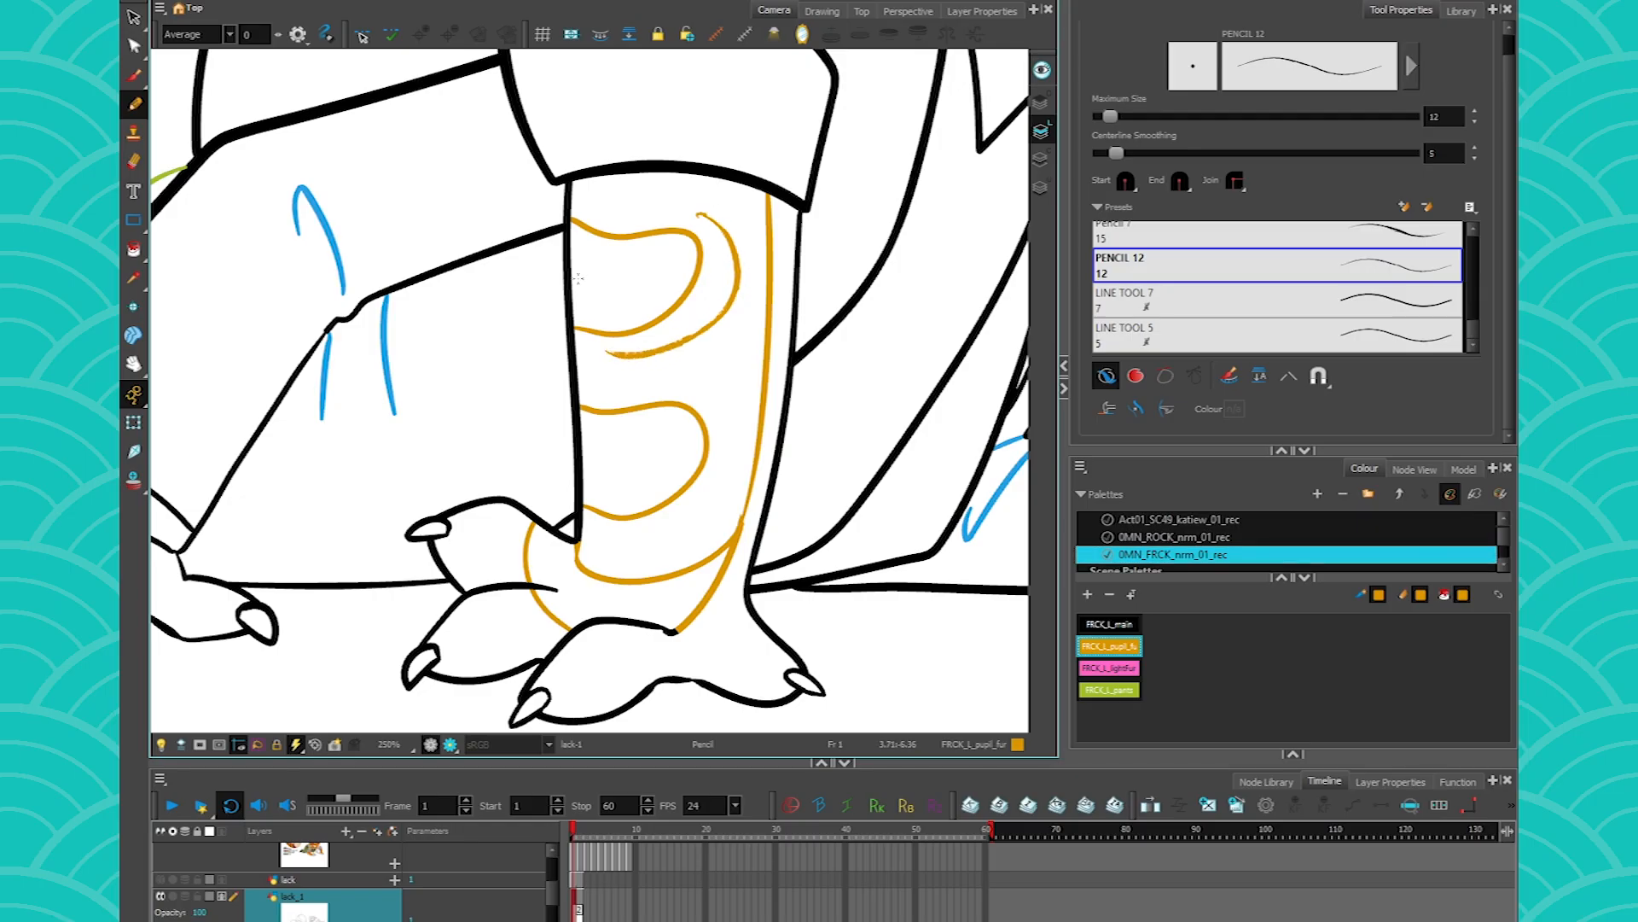
key(ctrl+z)
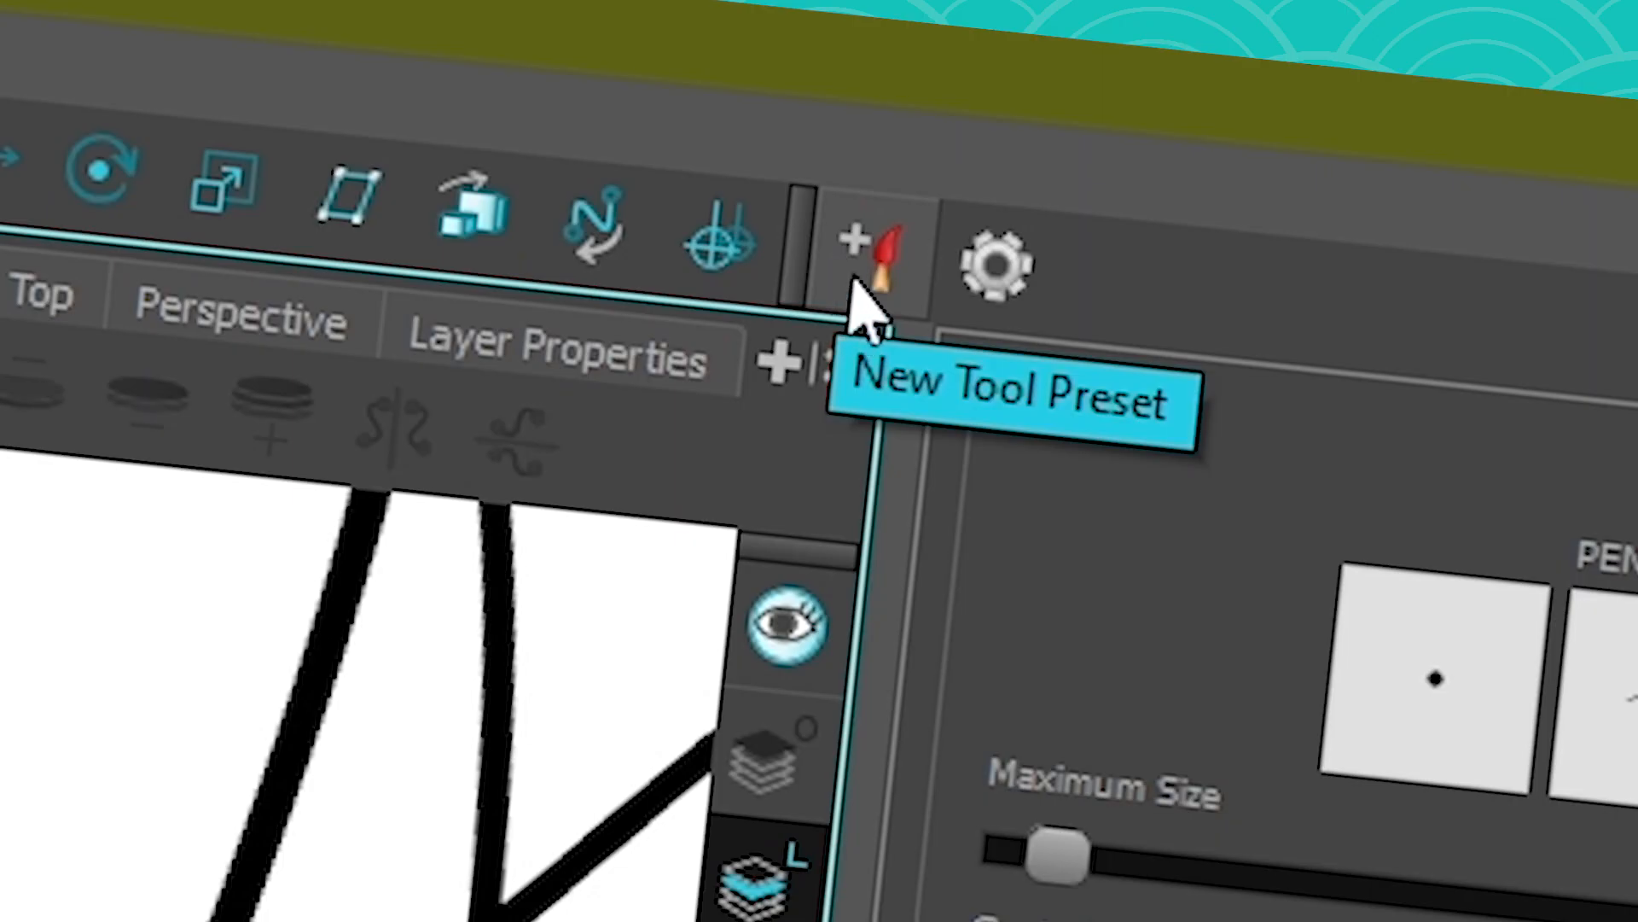
- Start a new pencil tool preset from the current pencil and colour, named FRCK_Fur_Pupil
click(1050, 1)
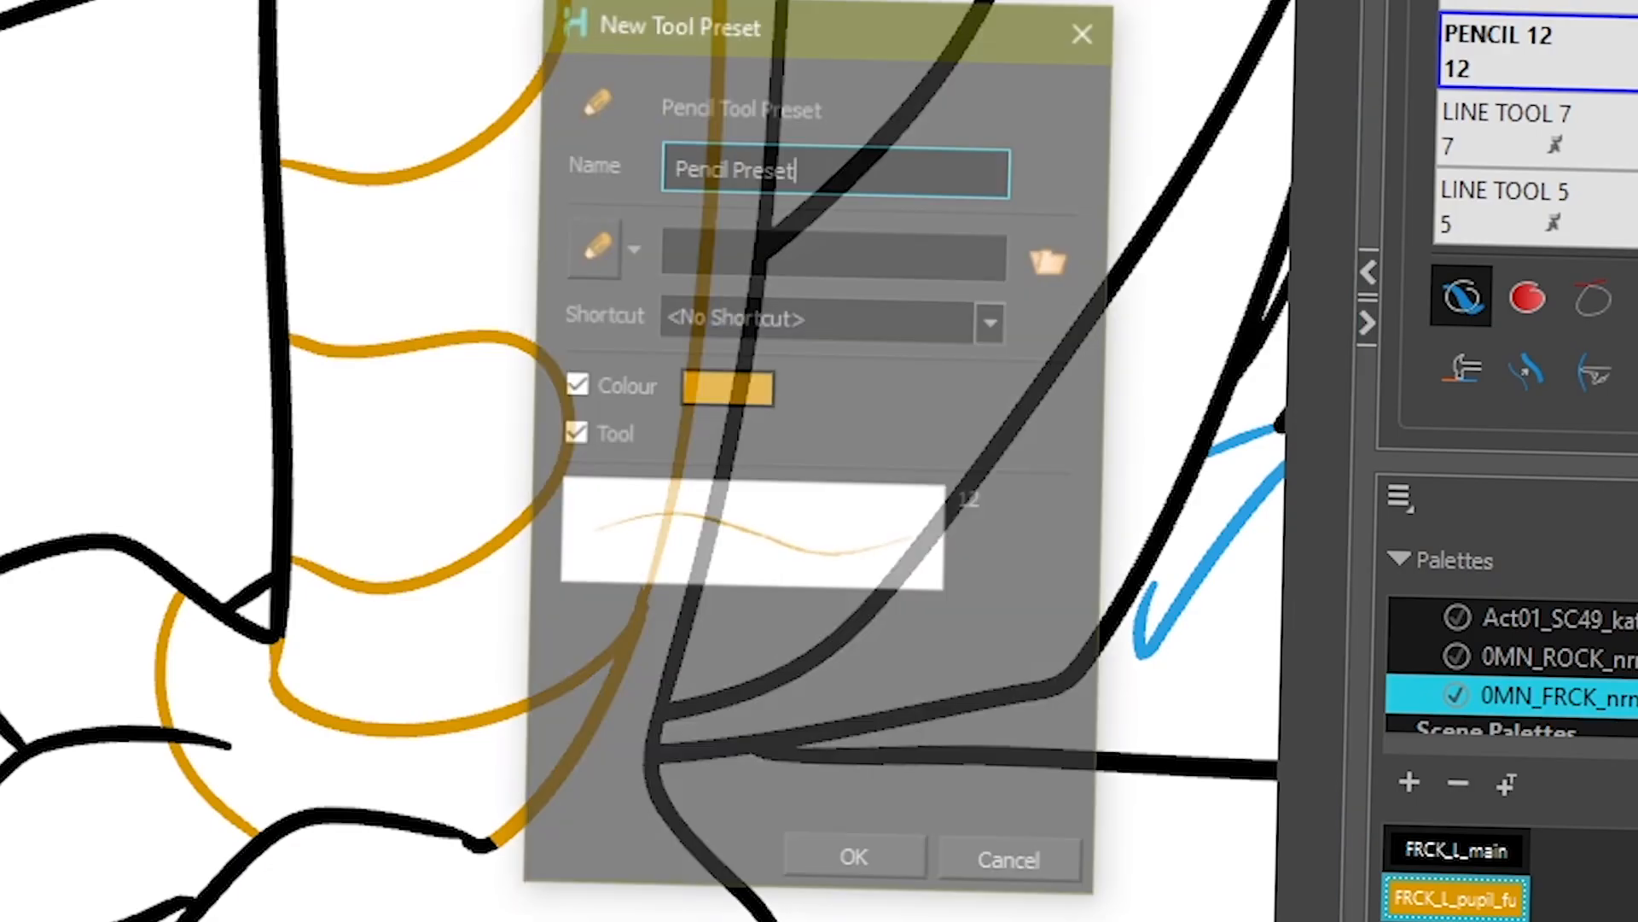
drag(914, 161, 452, 204)
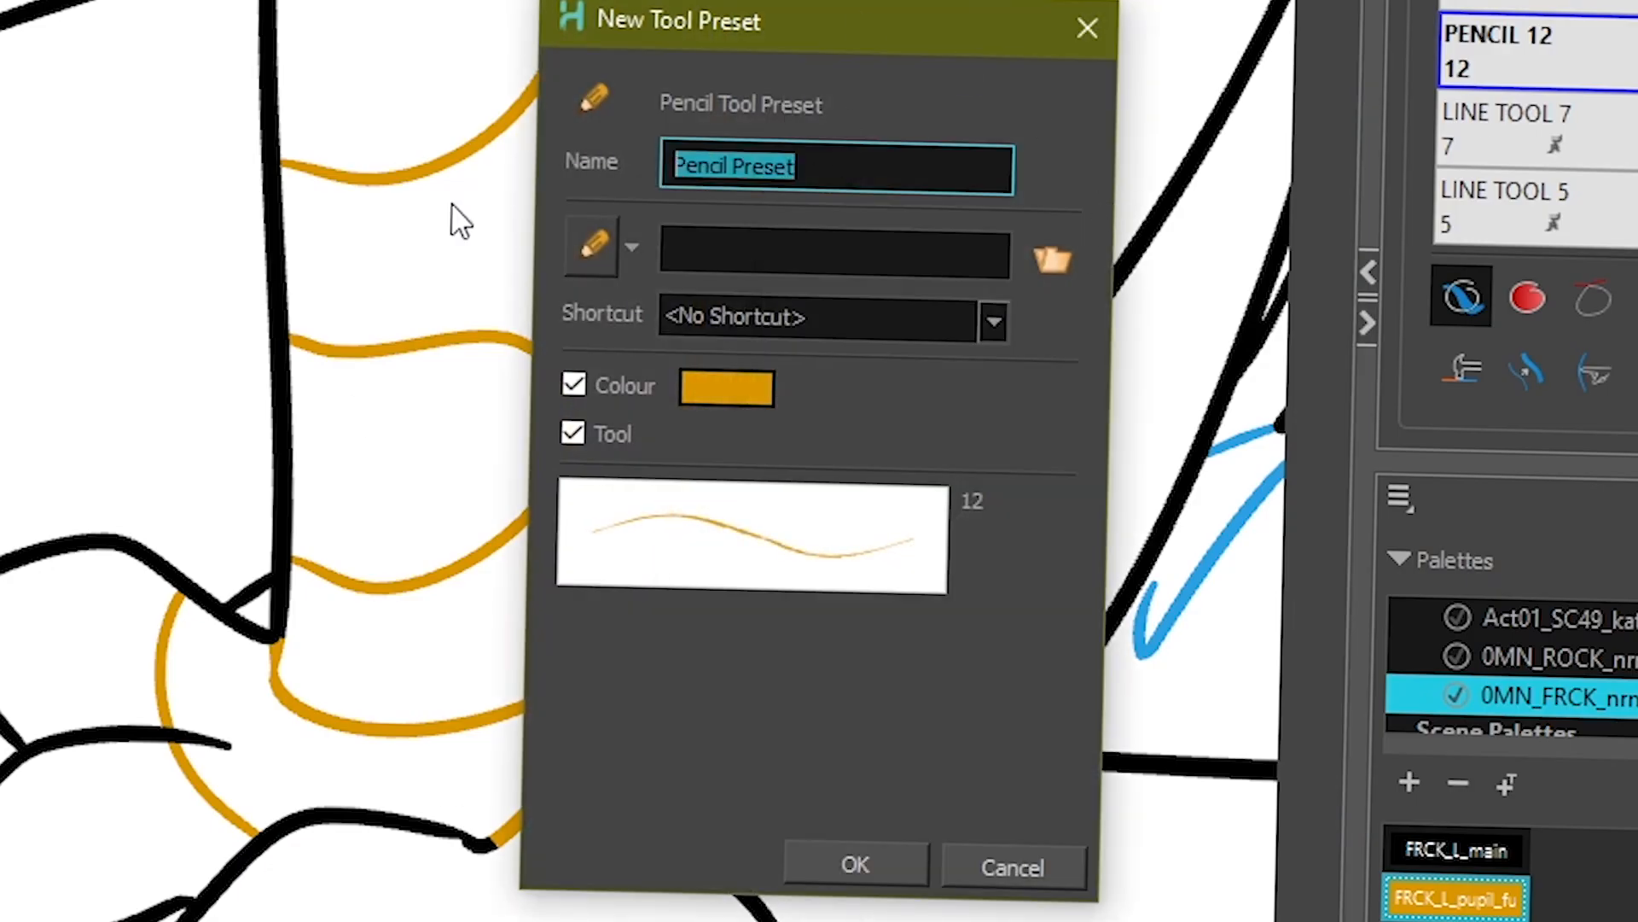
text(F)
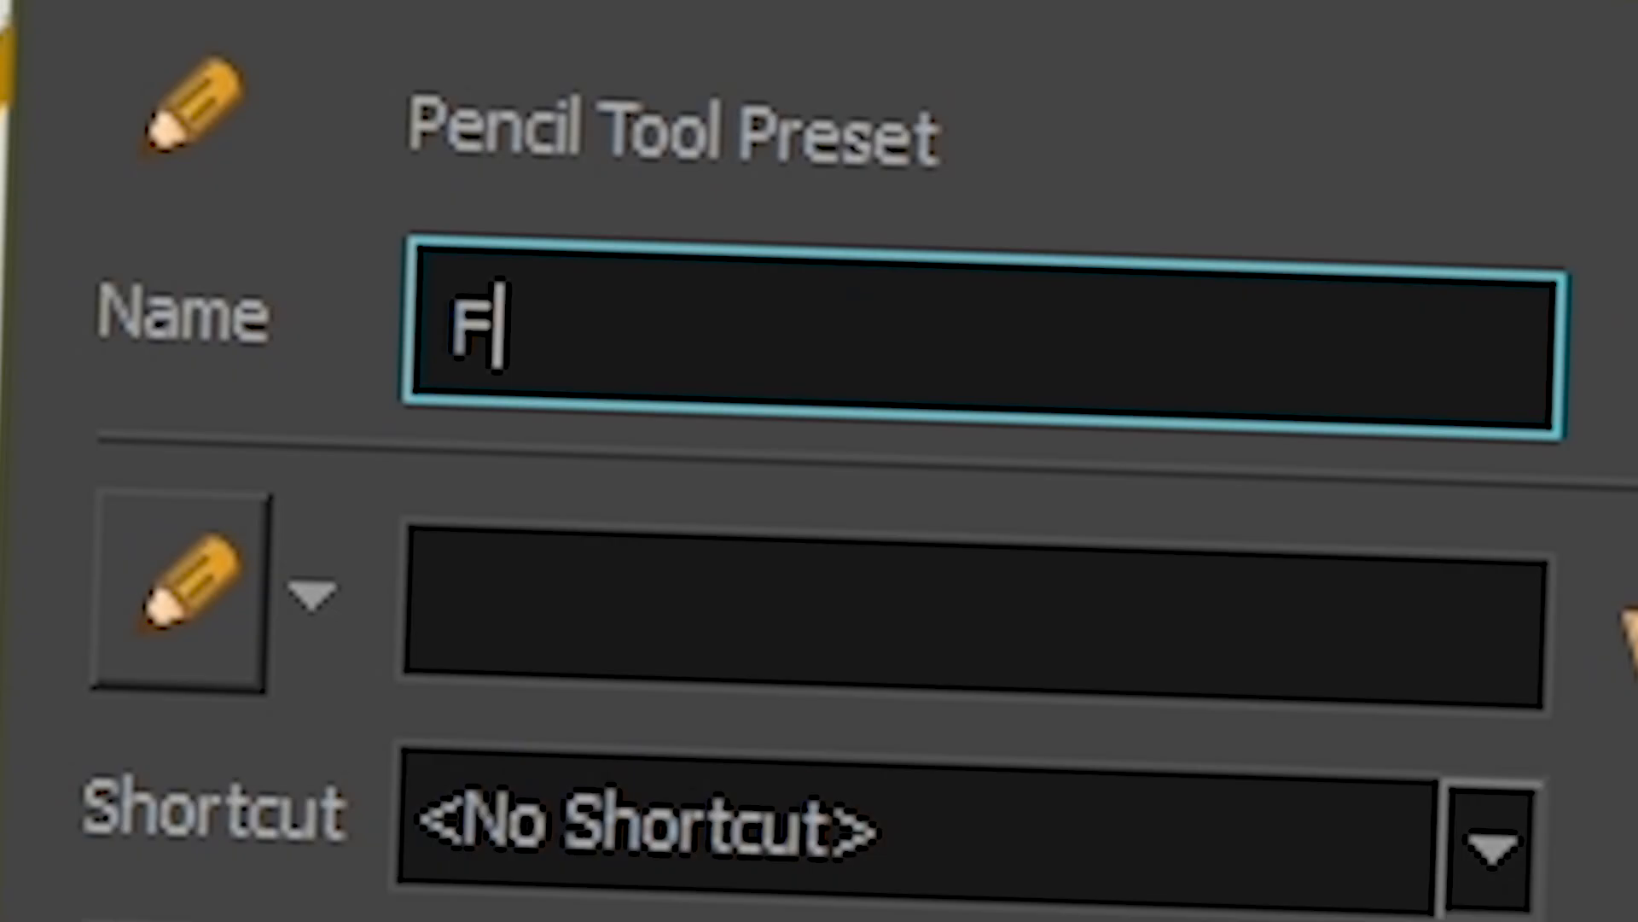
text(RCK_Fur)
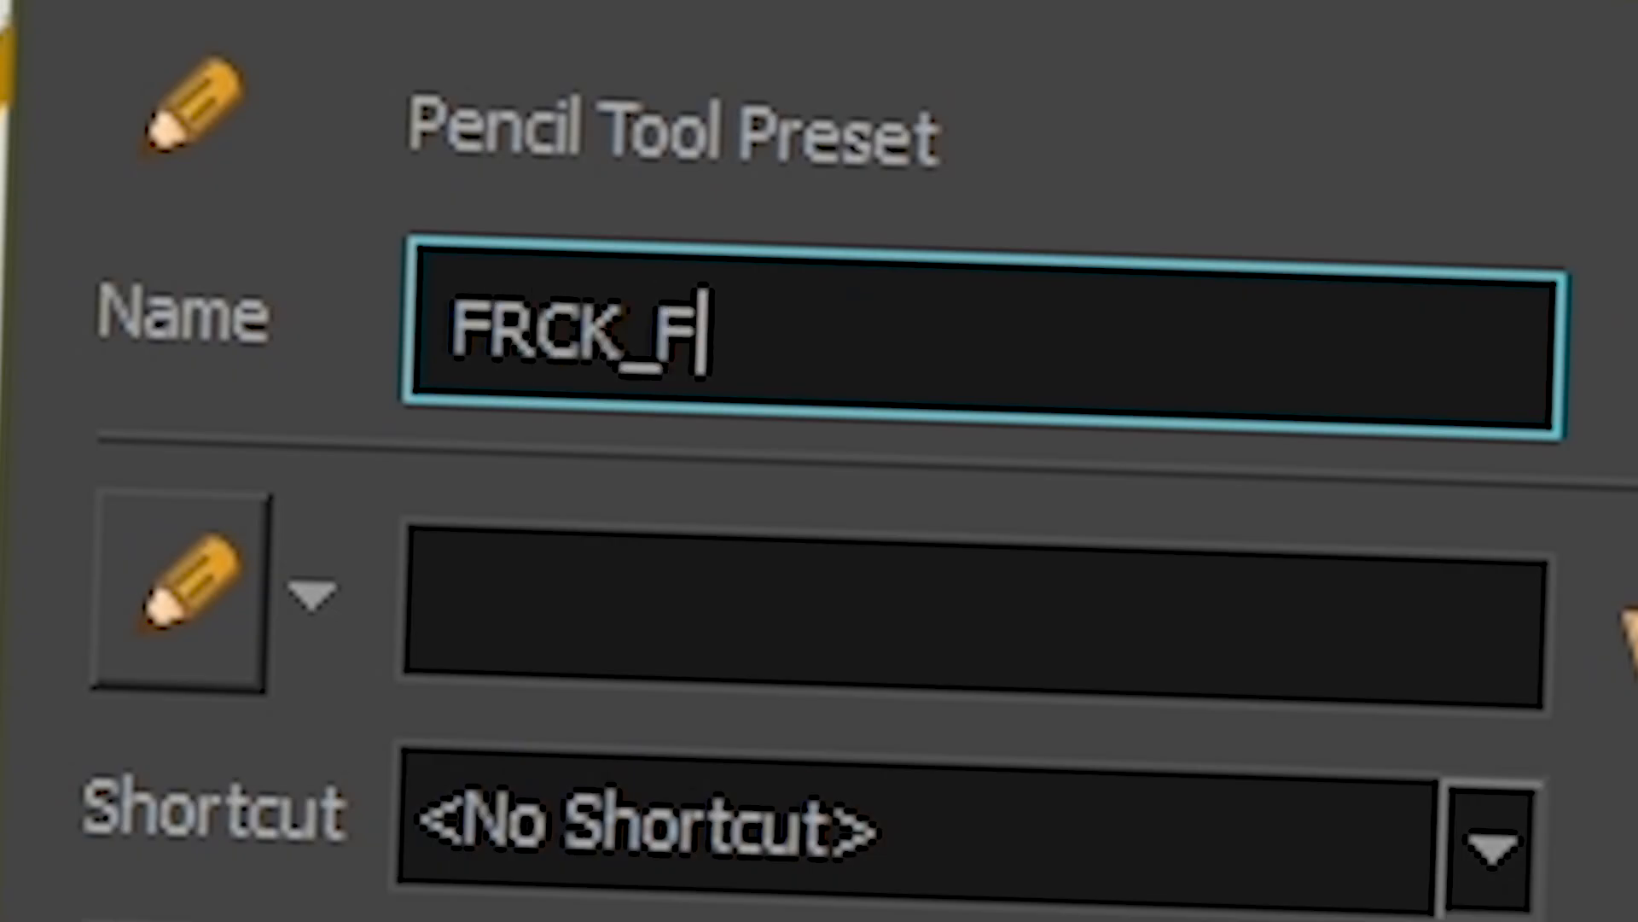
text(_Pupil)
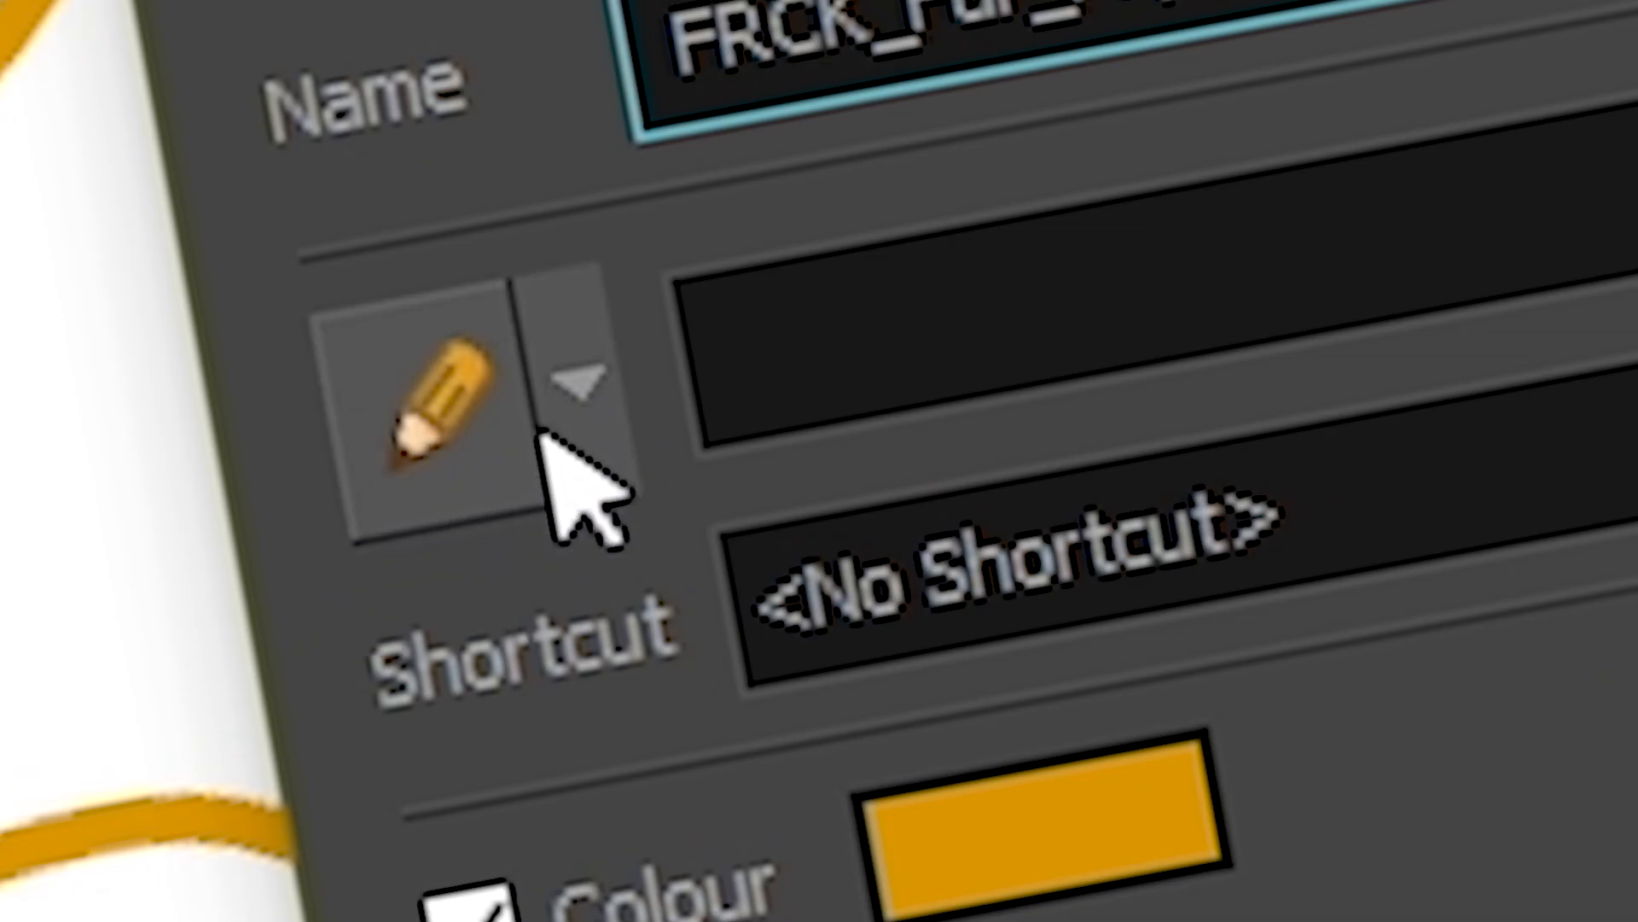
- Give the new preset the pencil05 icon and assign it Shortcut #01
click(573, 376)
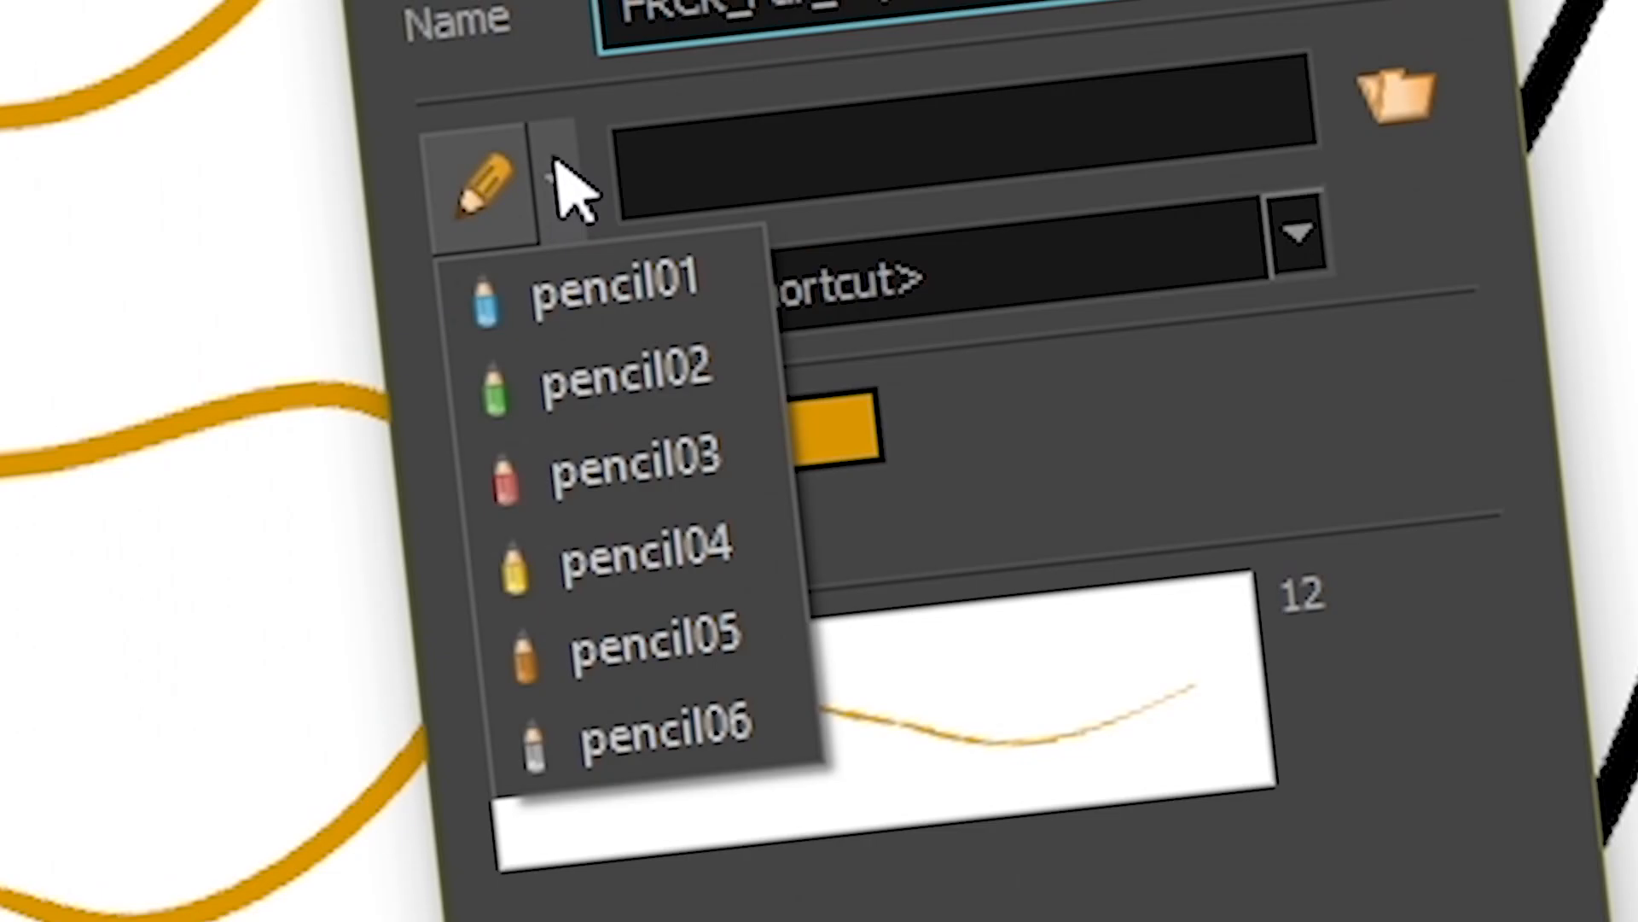
click(563, 667)
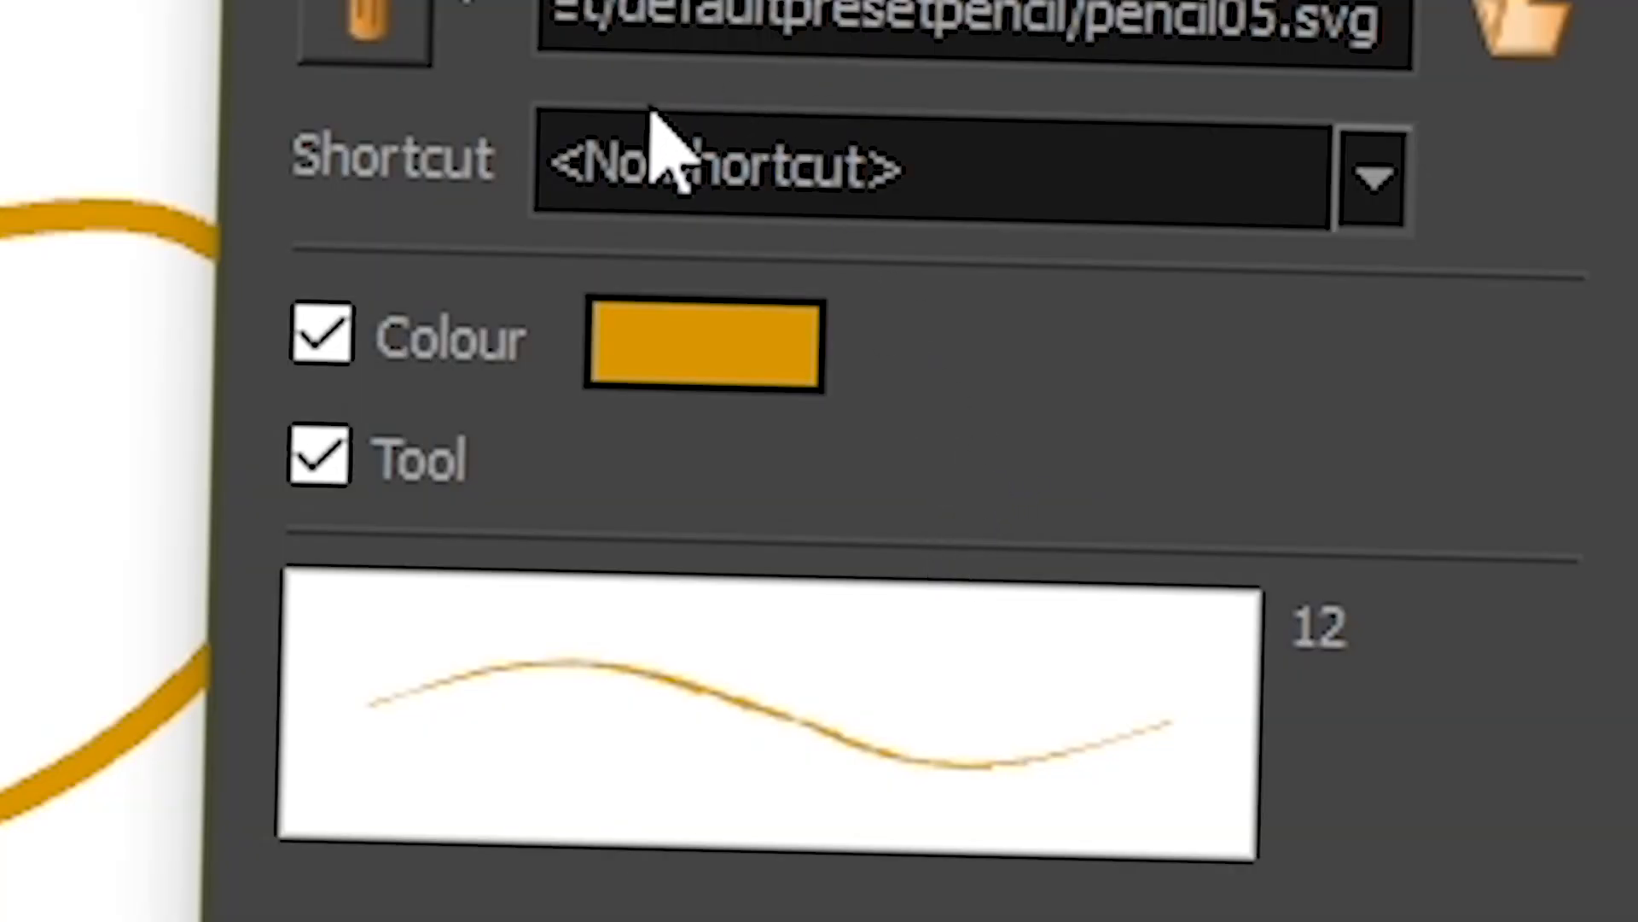
click(601, 166)
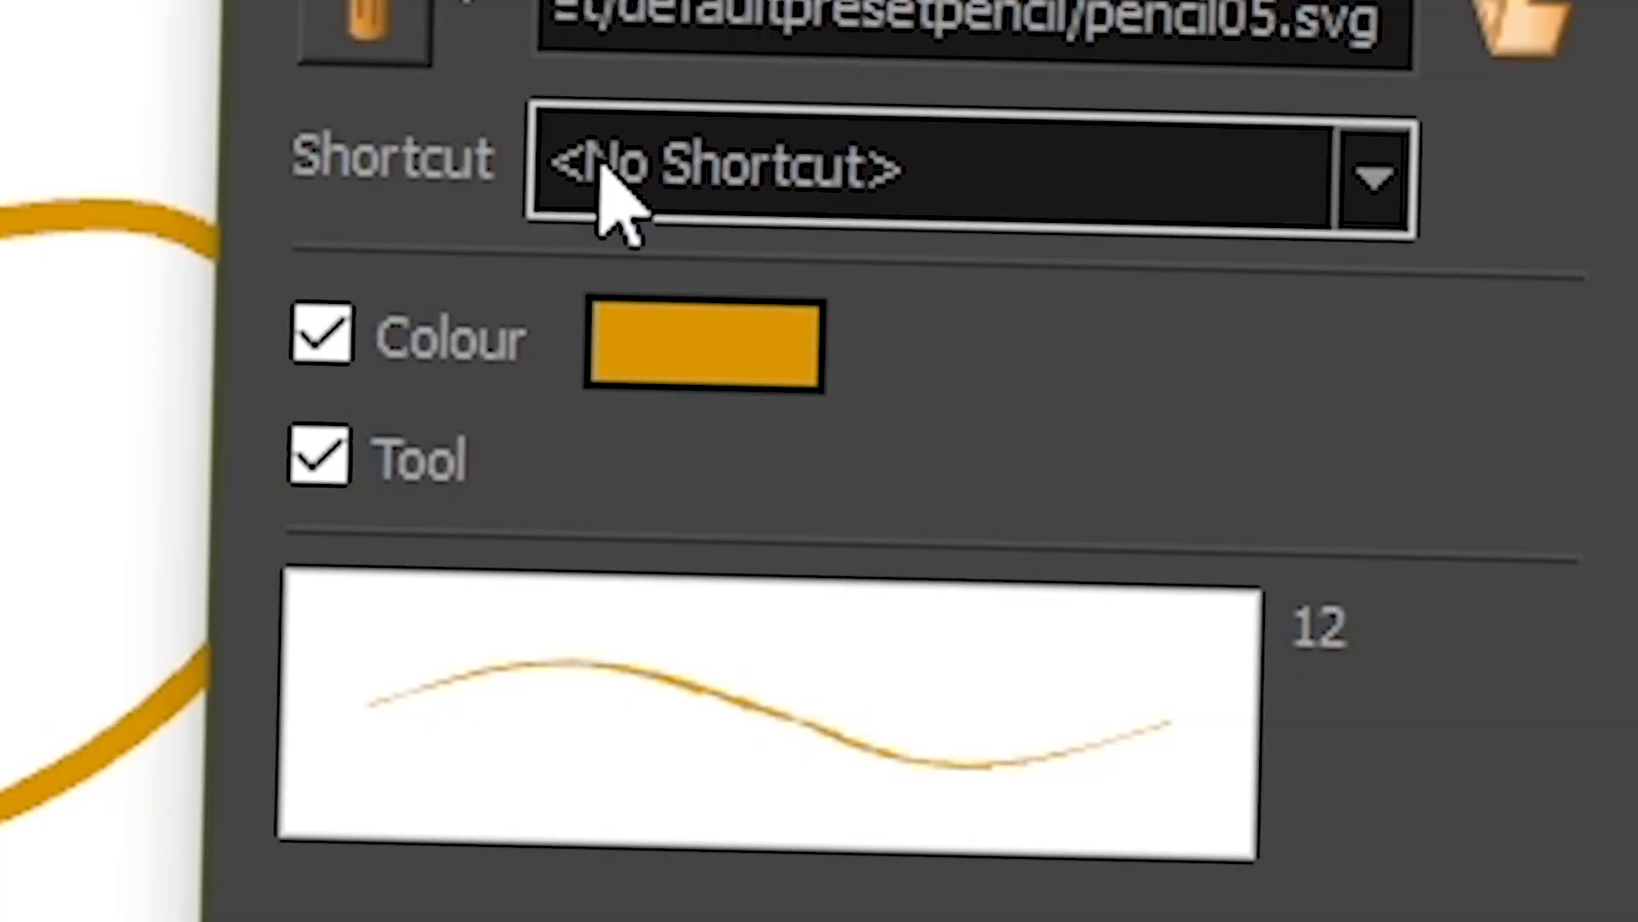
click(589, 222)
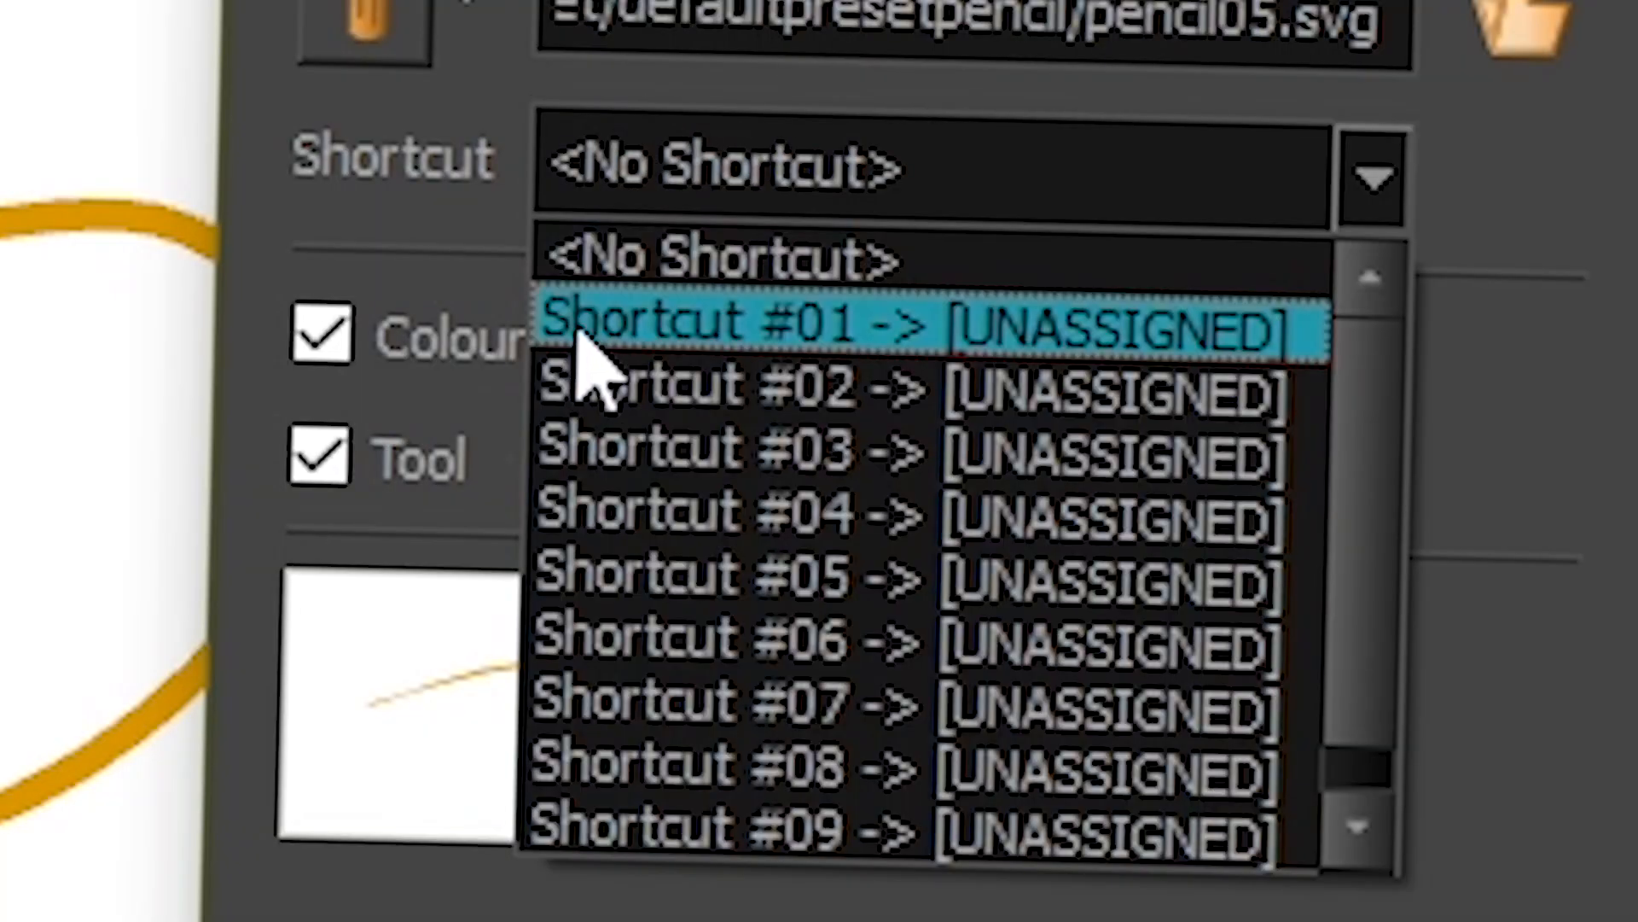
click(572, 332)
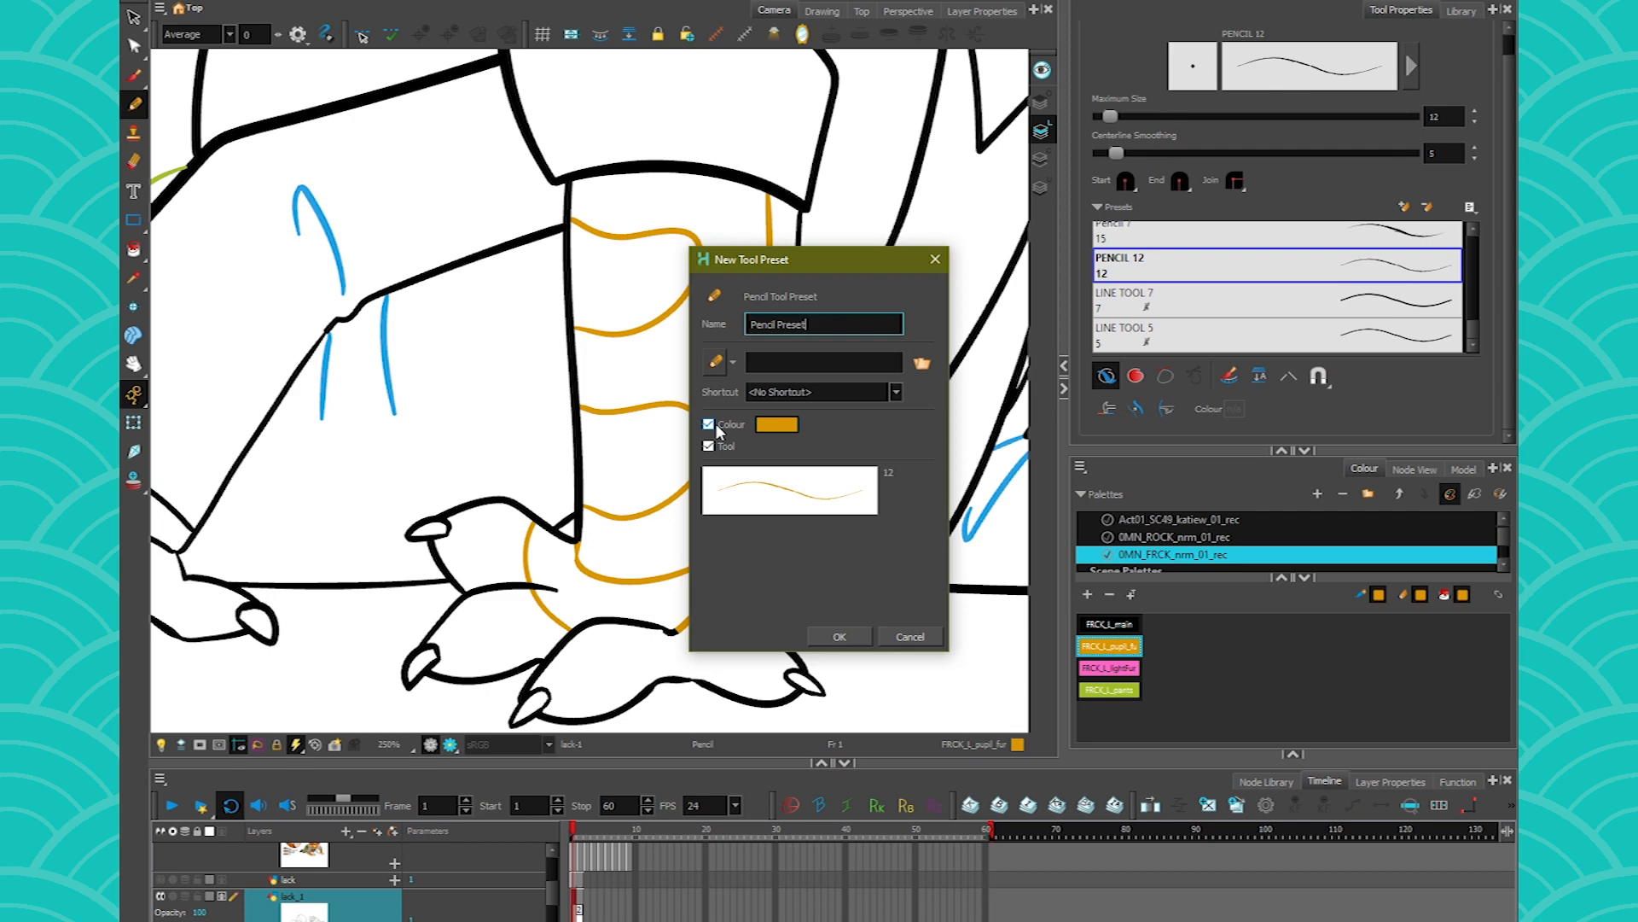
- Save the default-named Pencil Preset, and delete it in the tool preset manager
click(839, 636)
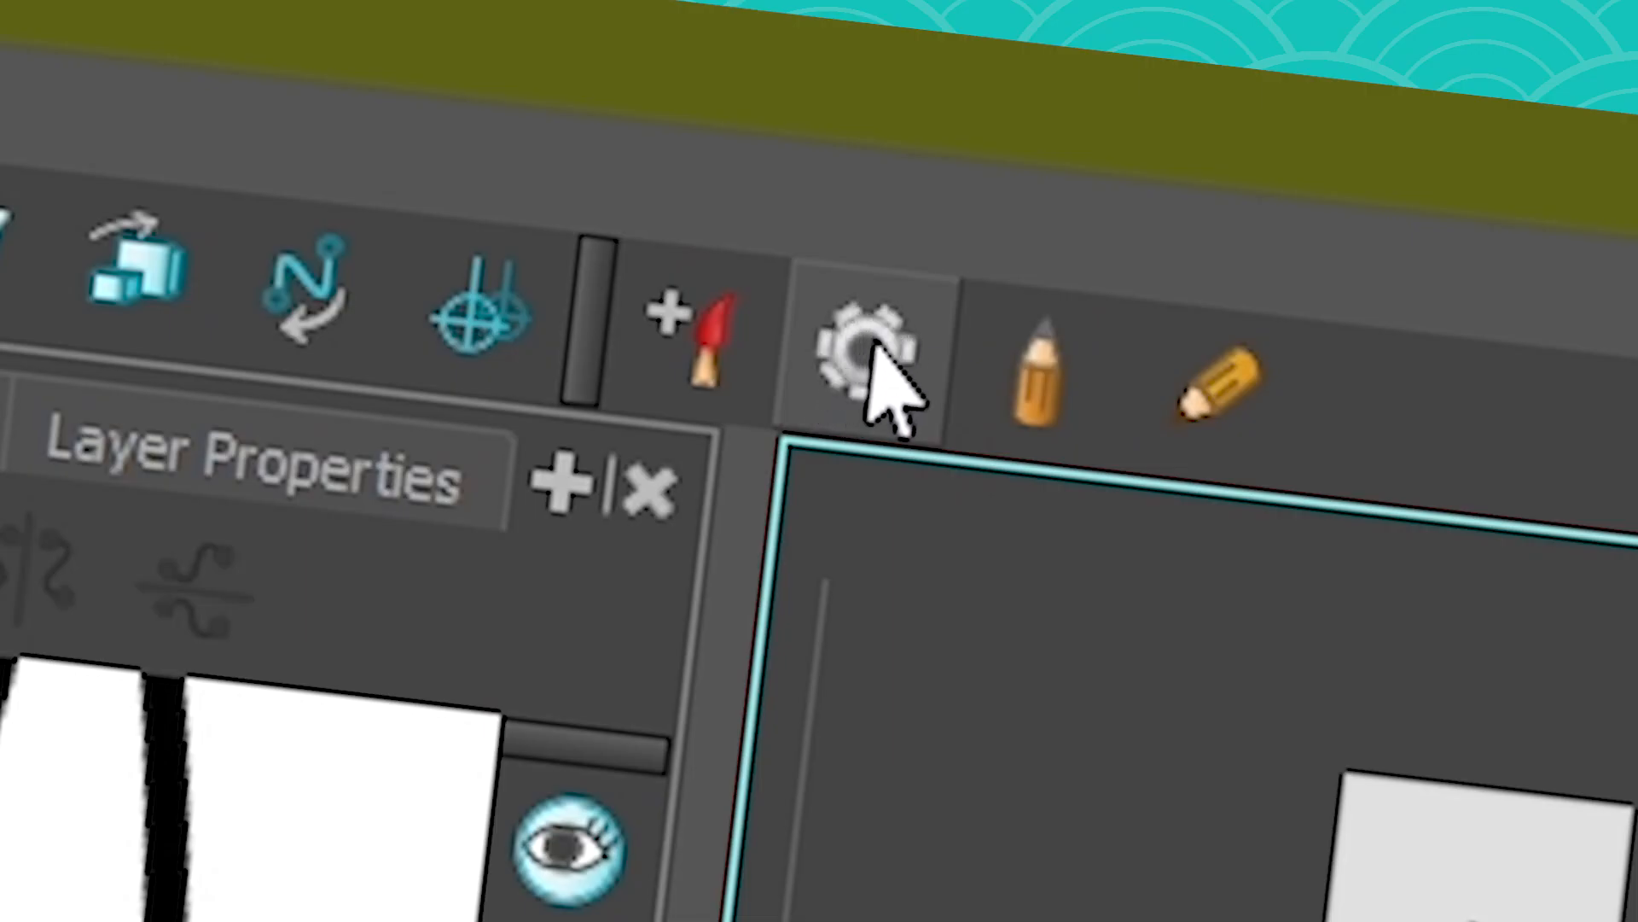
click(1082, 1)
drag(727, 54, 546, 41)
click(788, 442)
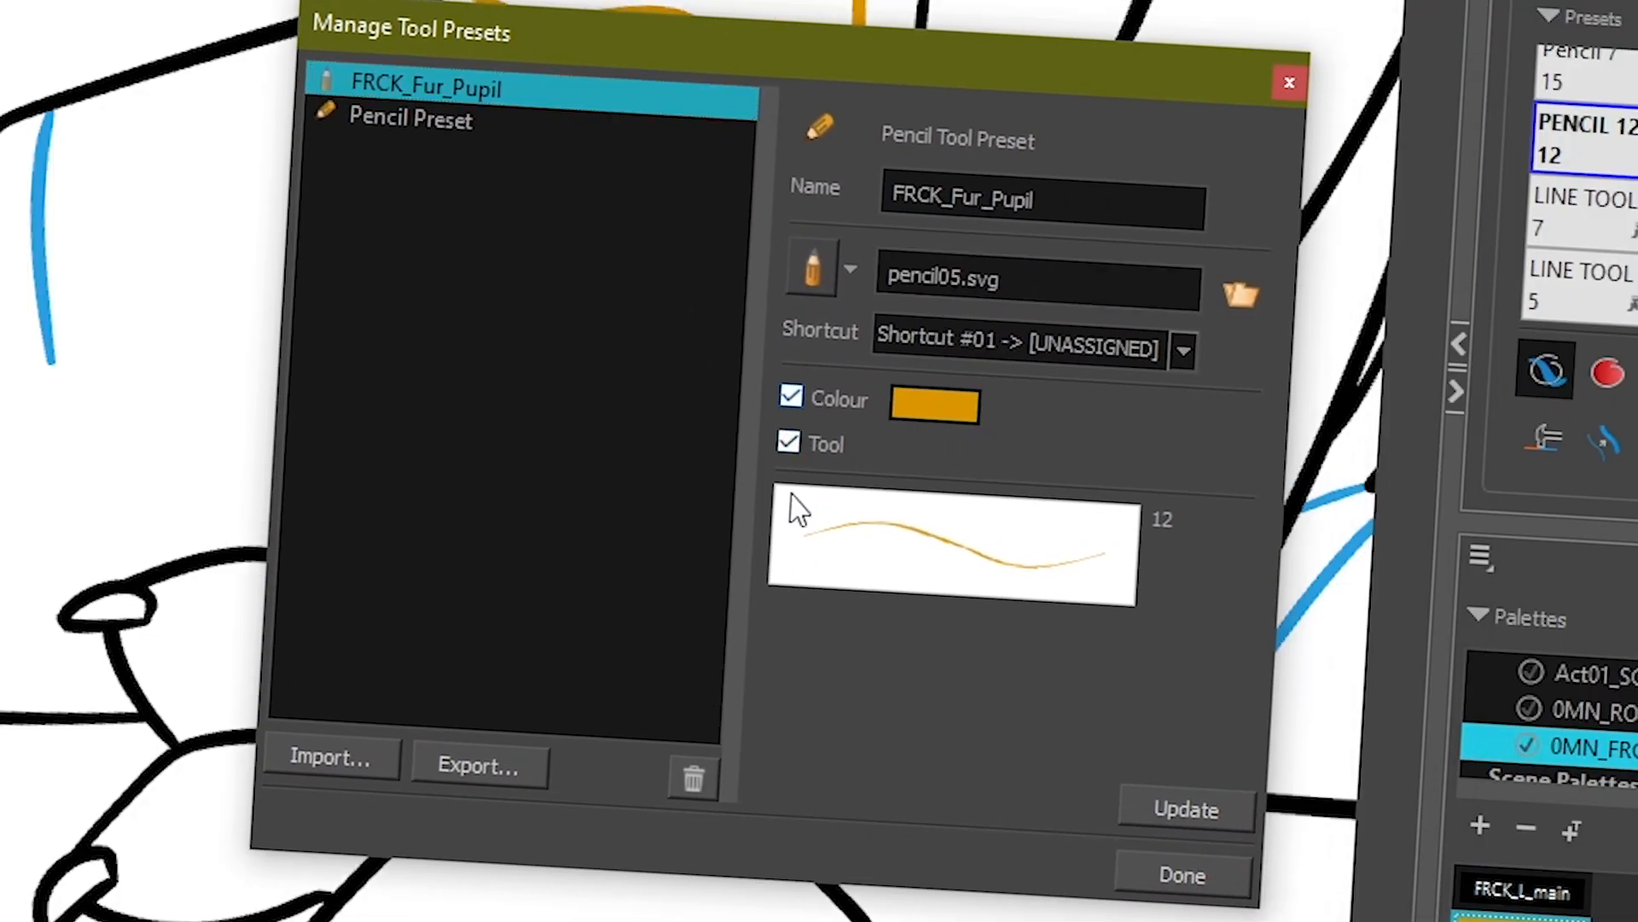
click(380, 116)
click(692, 778)
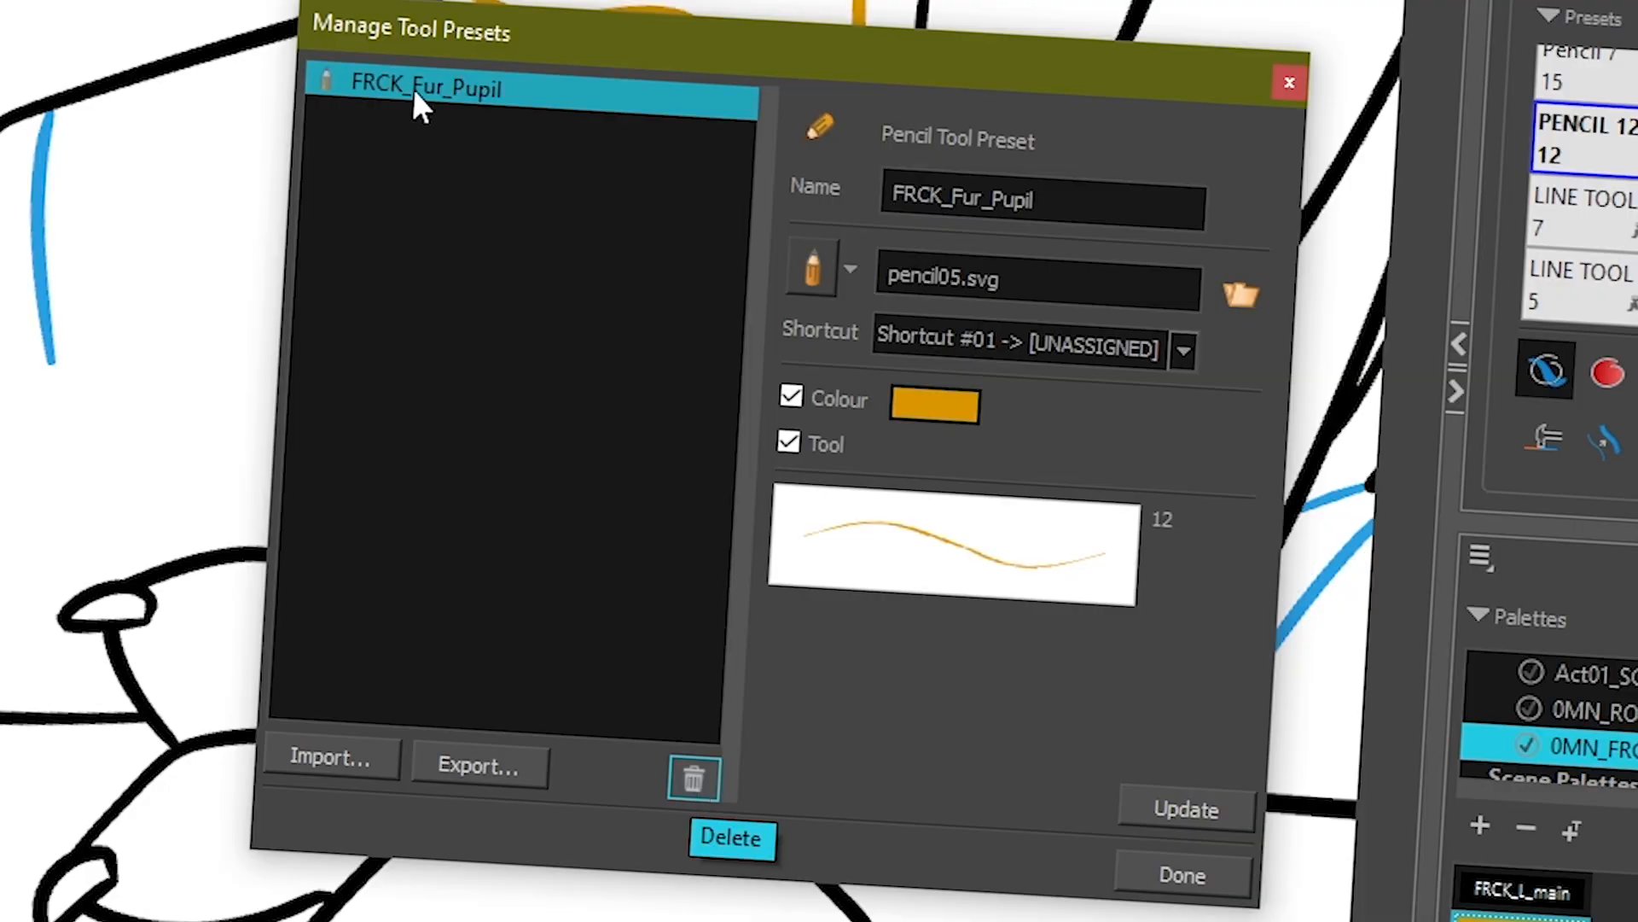
- Rename the FRCK_Fur_Pupil preset to HELLO and update it
drag(1058, 203, 835, 176)
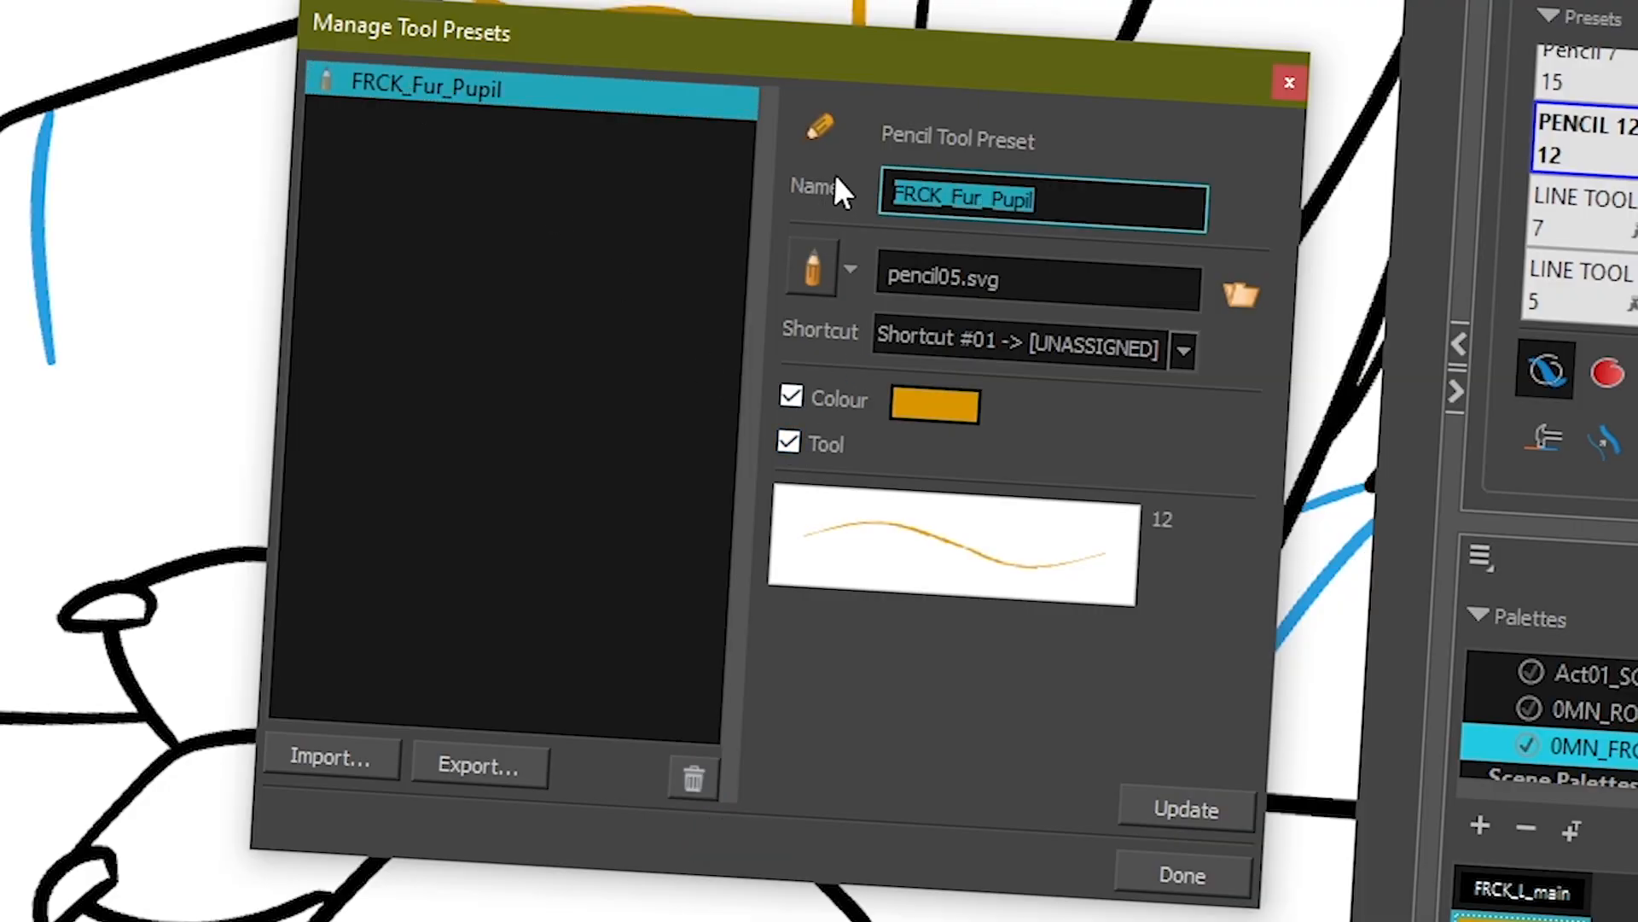
text(HELLO)
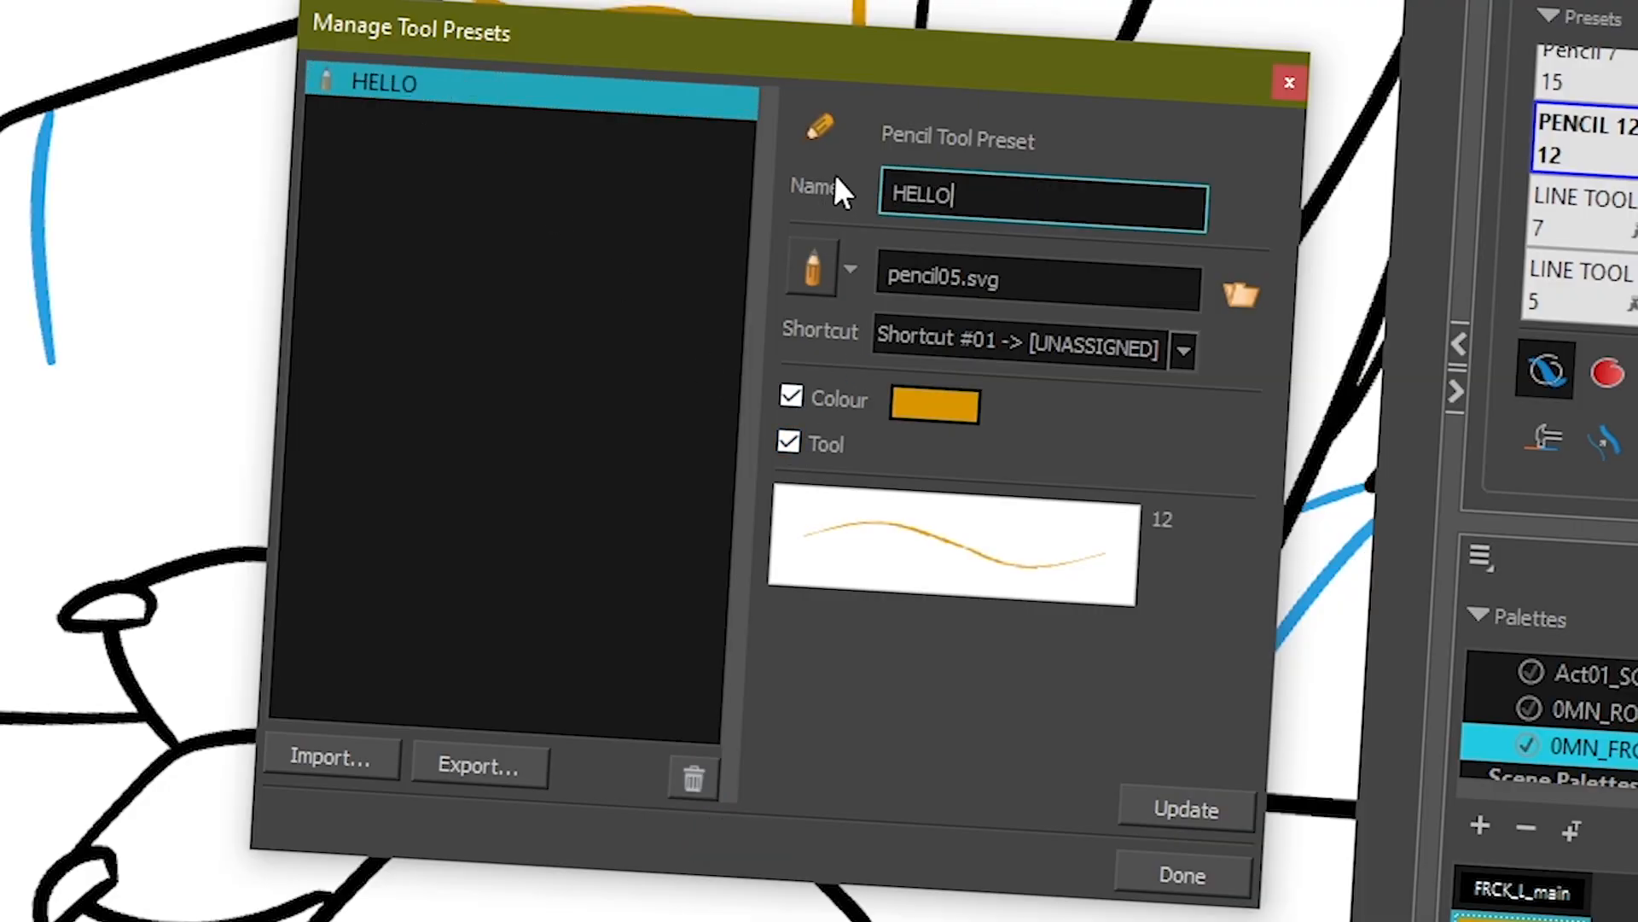
click(1168, 821)
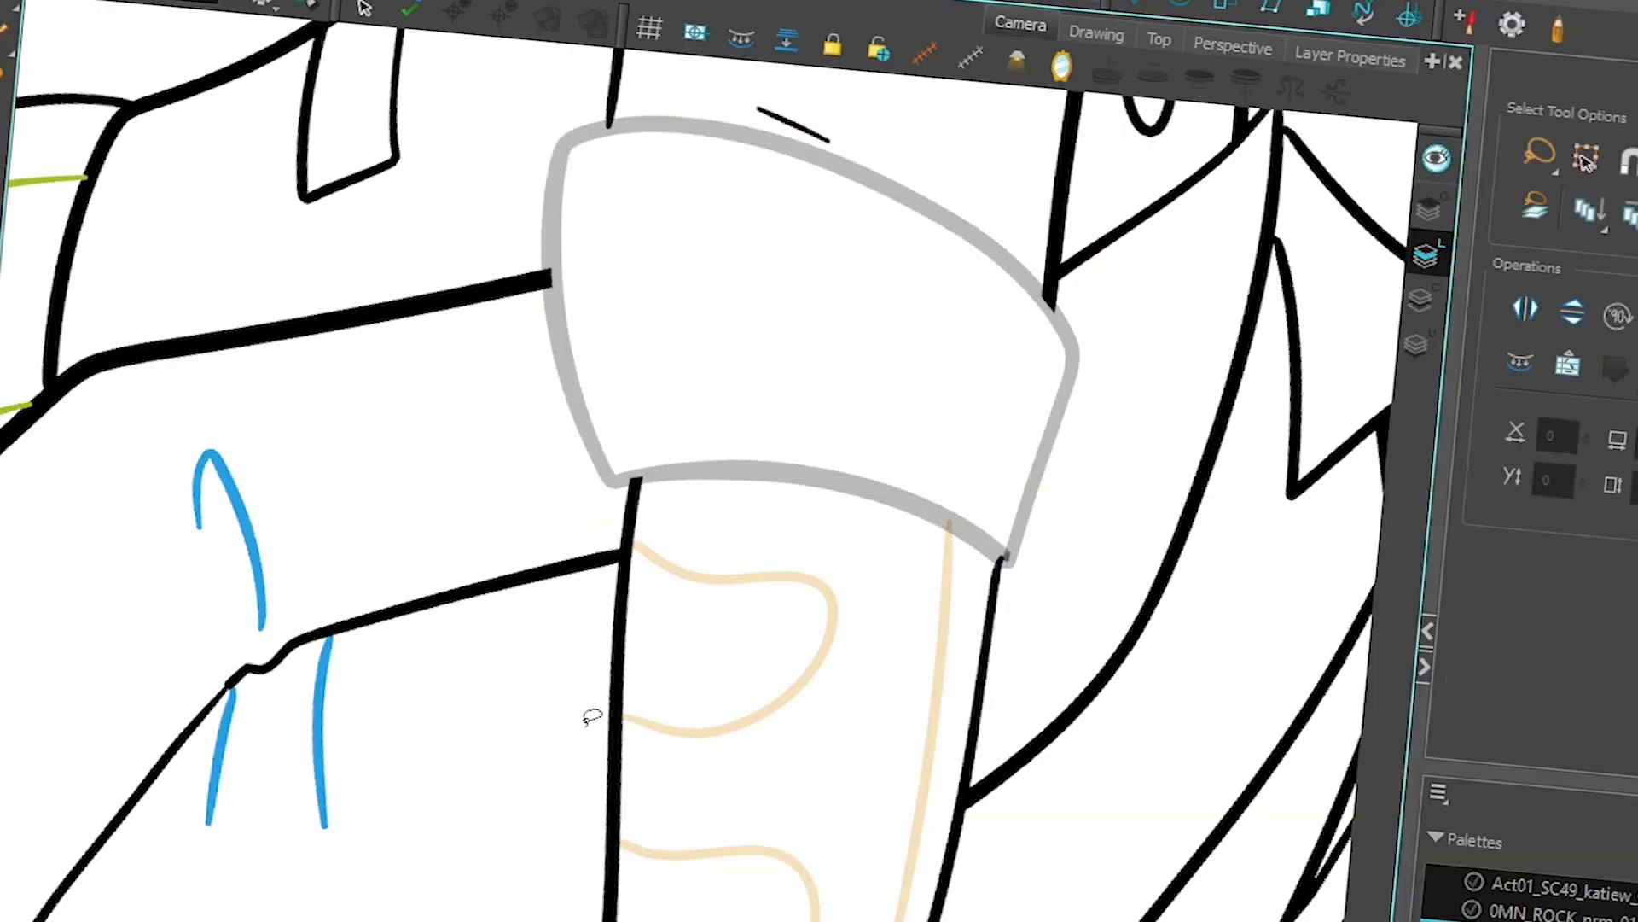
- Trace the greyed cuff outline above the lower leg in black with the Pencil tool
scroll(483, 472, up, 1)
key(alt+slash)
mouse_move(1058, 398)
mouse_down()
mouse_move(989, 296)
mouse_move(758, 185)
mouse_move(637, 171)
mouse_move(560, 252)
mouse_move(587, 464)
mouse_move(713, 528)
mouse_move(955, 581)
mouse_move(1071, 450)
mouse_move(1010, 300)
mouse_up()
drag(581, 704, 618, 579)
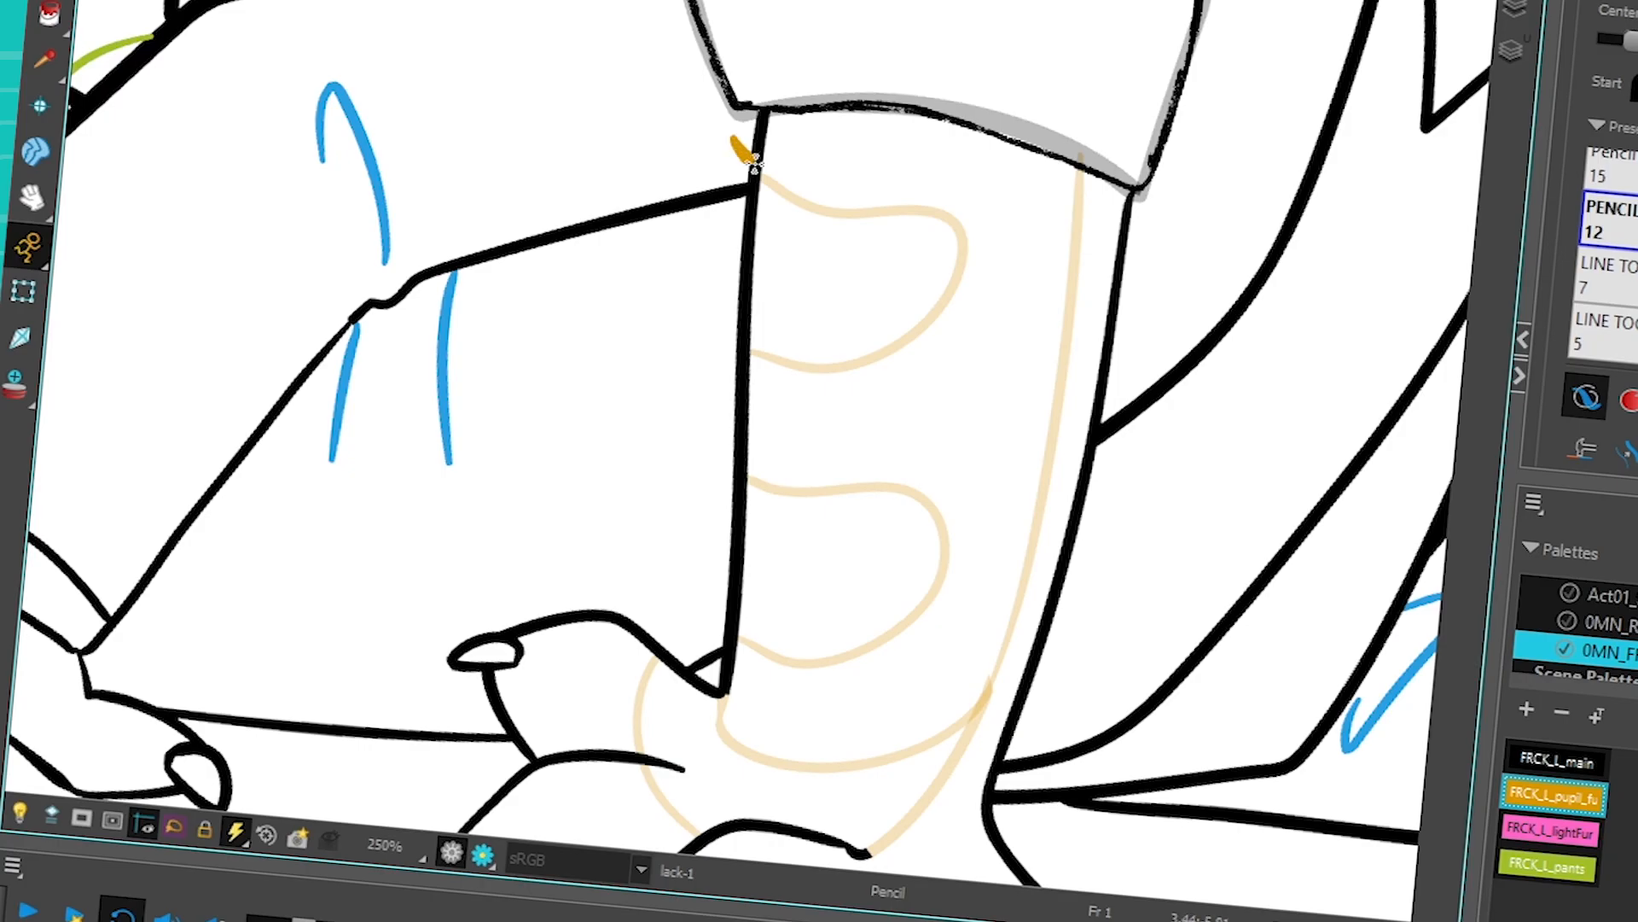
- Trace the leg's fur markings, inner contour and ankle curves using the orange pencil preset, redoing the long contour stroke once
mouse_move(740, 143)
mouse_down()
mouse_move(952, 325)
mouse_move(687, 311)
mouse_up()
drag(924, 351, 940, 247)
mouse_move(1096, 7)
mouse_down()
mouse_move(1082, 316)
mouse_move(1016, 558)
mouse_move(877, 745)
mouse_up()
key(ctrl+z)
mouse_move(1096, 5)
mouse_down()
mouse_move(1074, 324)
mouse_move(1030, 500)
mouse_move(965, 655)
mouse_move(878, 747)
mouse_up()
mouse_move(719, 328)
mouse_down()
mouse_move(913, 384)
mouse_move(802, 555)
mouse_move(698, 479)
mouse_up()
mouse_move(737, 592)
mouse_down()
mouse_move(861, 670)
mouse_move(1000, 573)
mouse_up()
mouse_move(670, 553)
mouse_down()
mouse_move(646, 616)
mouse_move(724, 725)
mouse_up()
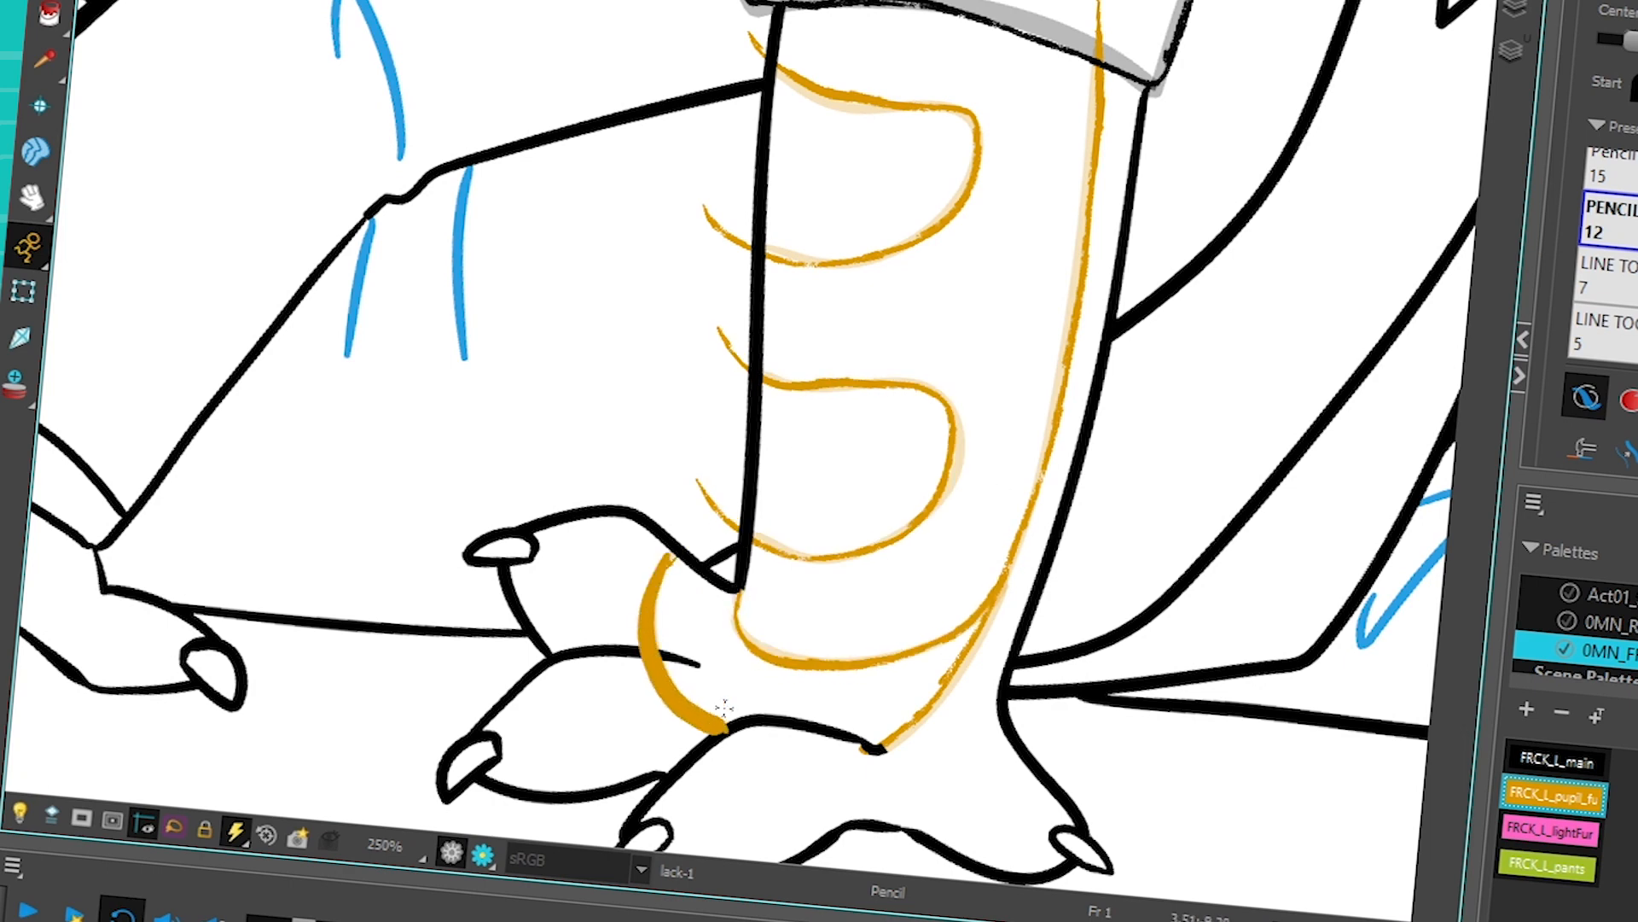
- Cut off the ends of the orange markings that extend past the leg outline, and return to the Pencil tool
key(alt+t)
drag(723, 445, 719, 528)
drag(737, 202, 725, 303)
drag(762, 20, 739, 96)
drag(727, 192, 717, 290)
key(alt+slash)
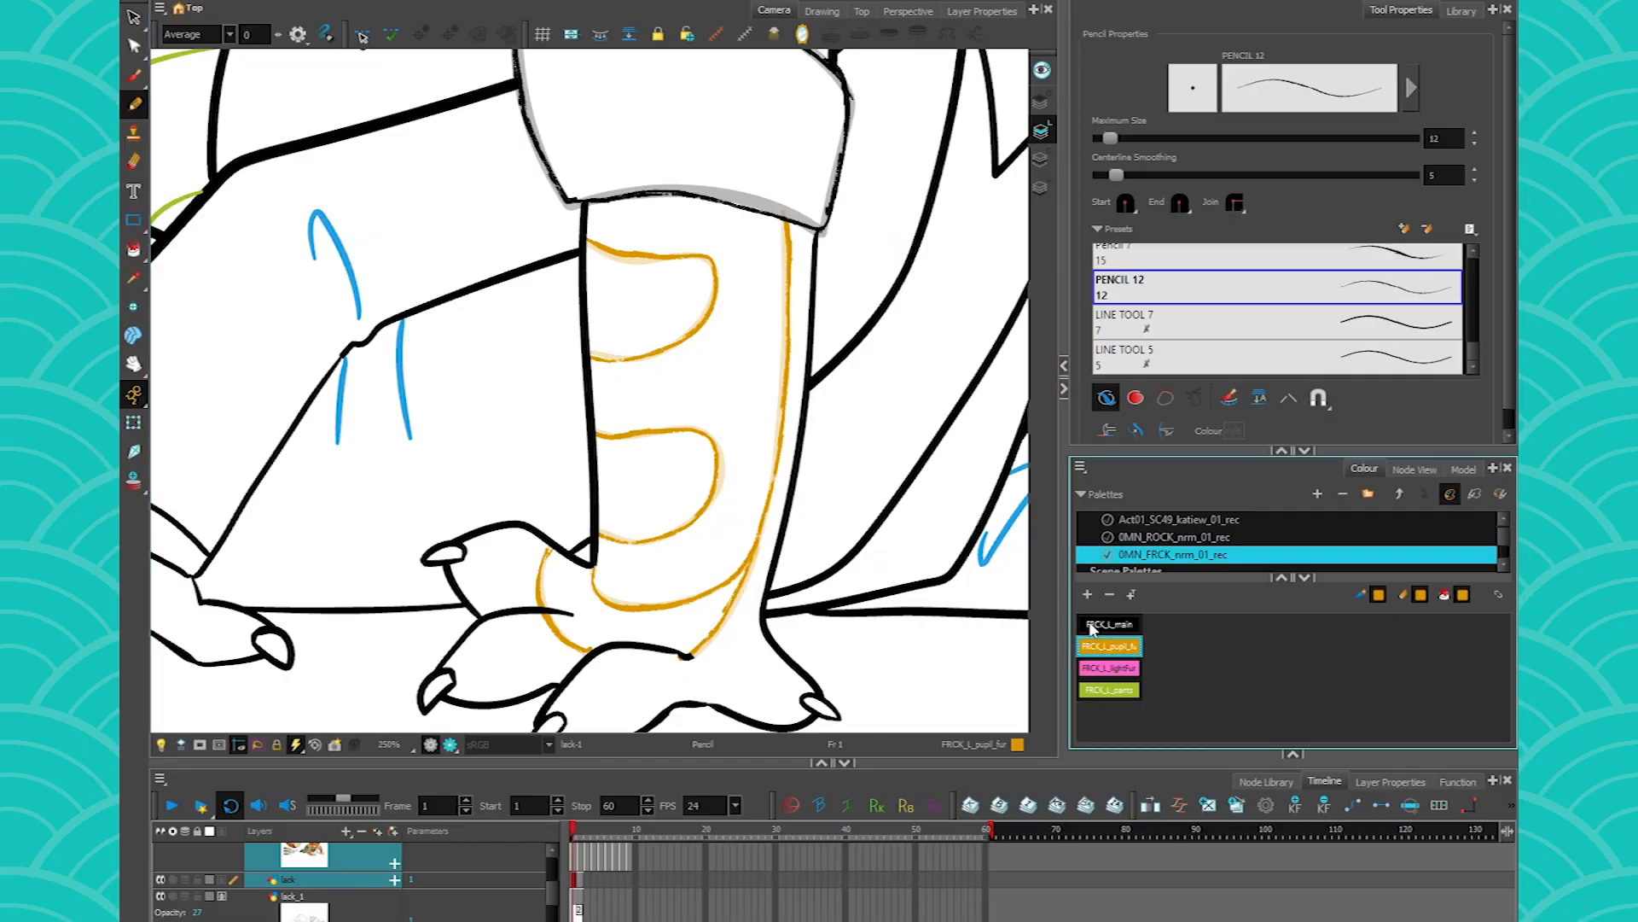
- Create a pencil tool preset named MAIN_LINE that uses the FRCK_L_main colour and PENCIL 12
click(1101, 625)
click(1404, 228)
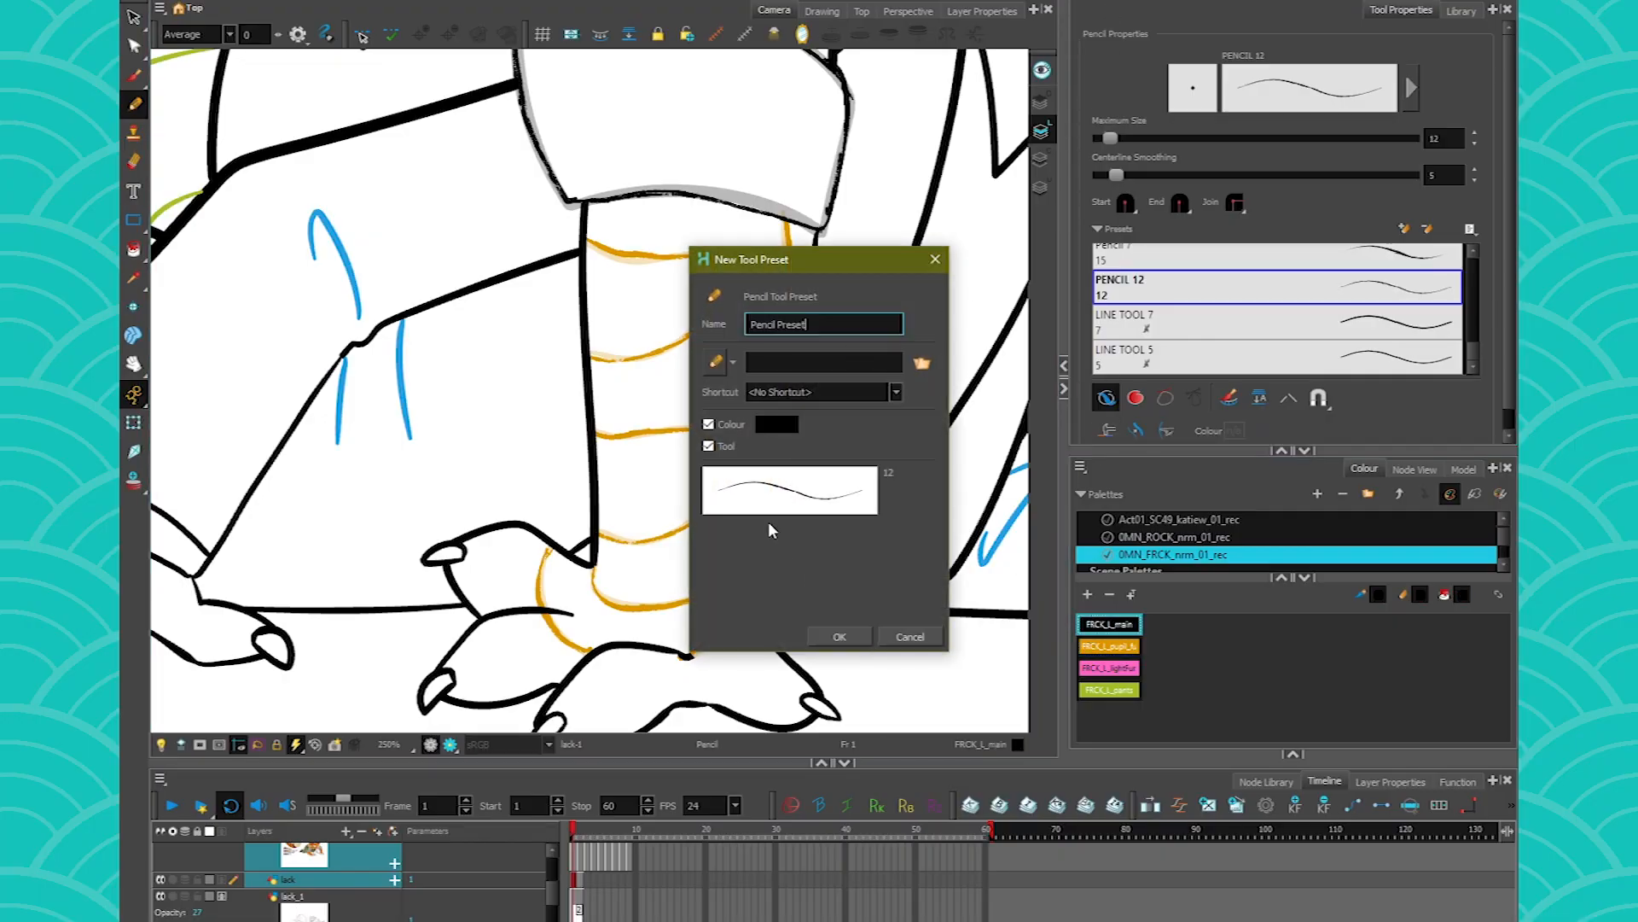
text(MAIN_LINE)
key(Return)
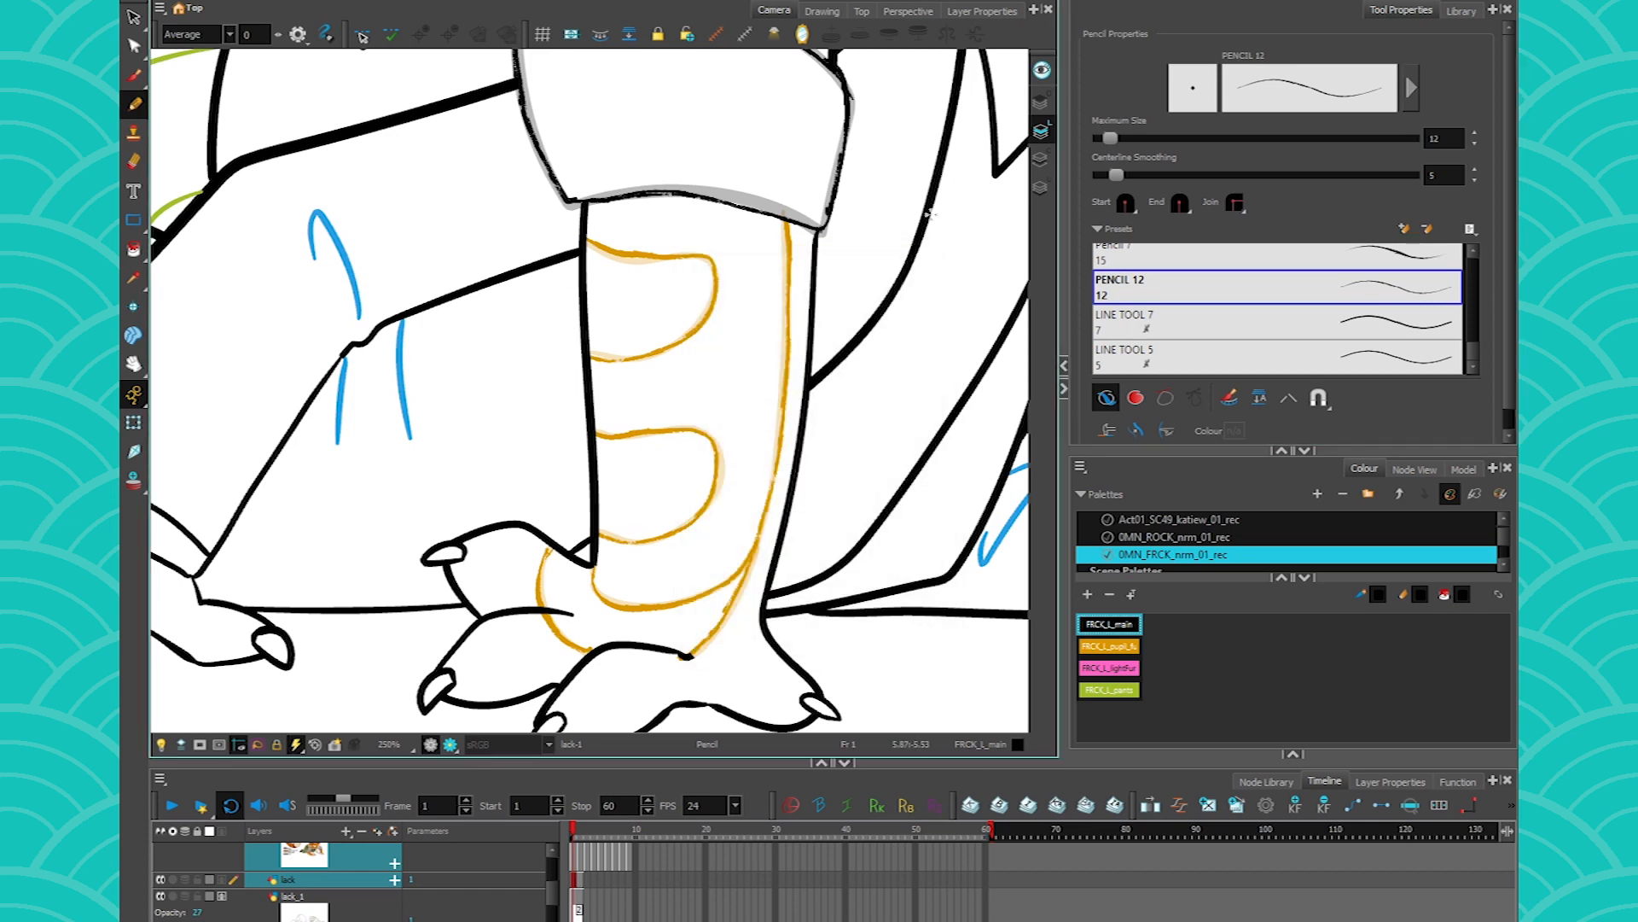
- Draw two wavy test strokes across the leg, one in FRCK_L_pupil_fur orange and one in FRCK_L_main black
click(1109, 646)
mouse_move(905, 391)
mouse_down()
mouse_move(370, 421)
mouse_move(355, 441)
mouse_up()
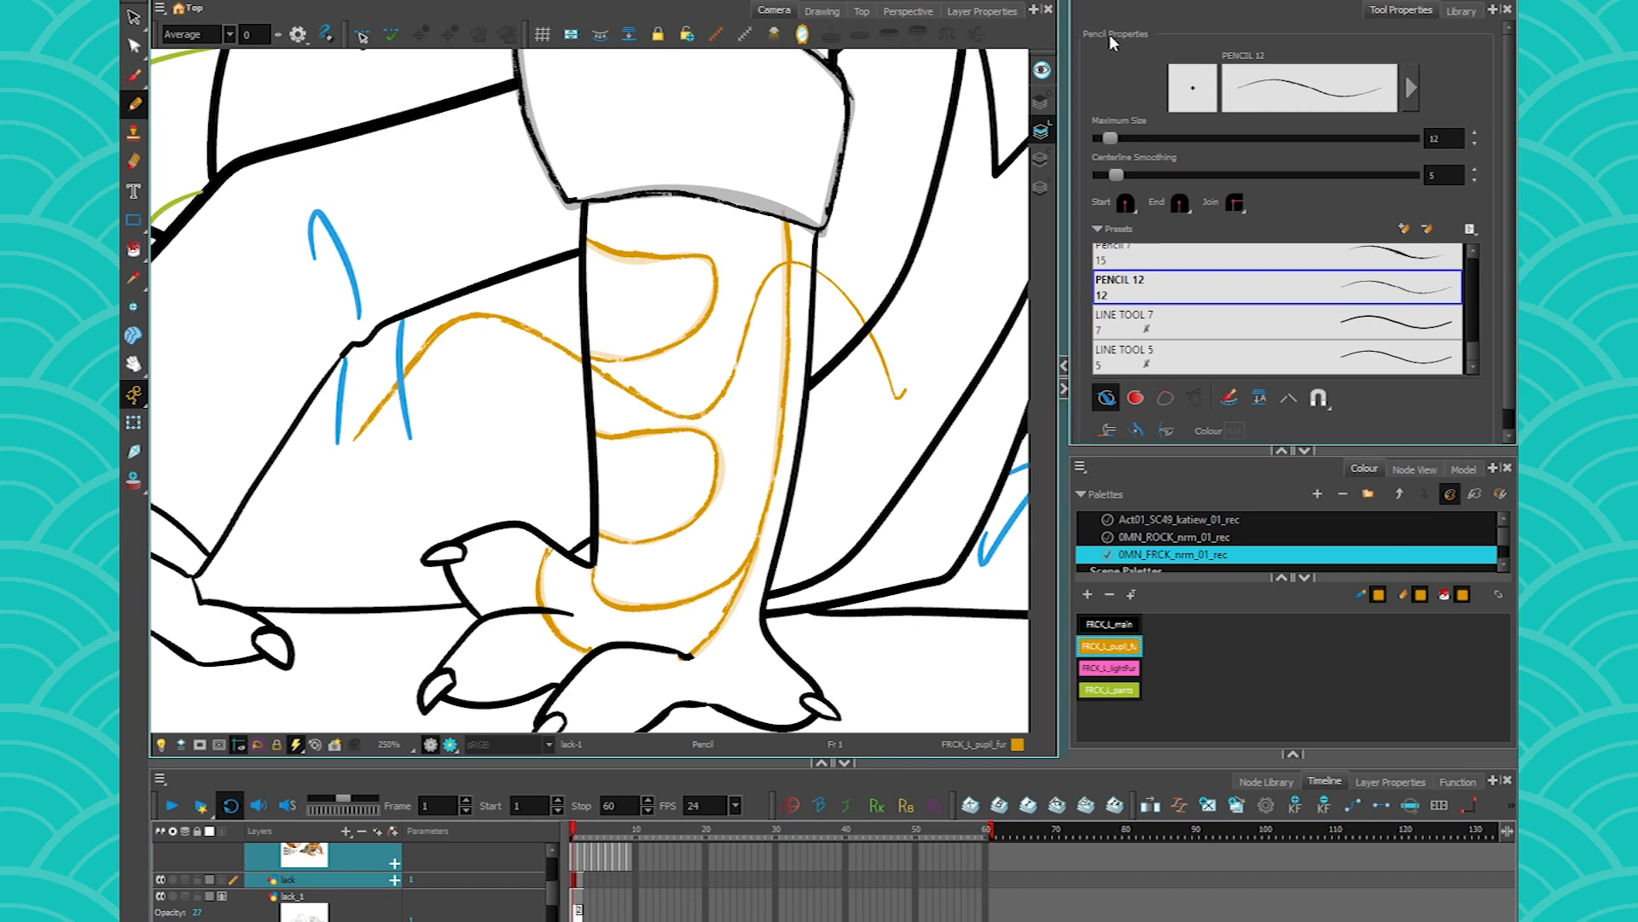
click(1109, 625)
drag(882, 472, 363, 556)
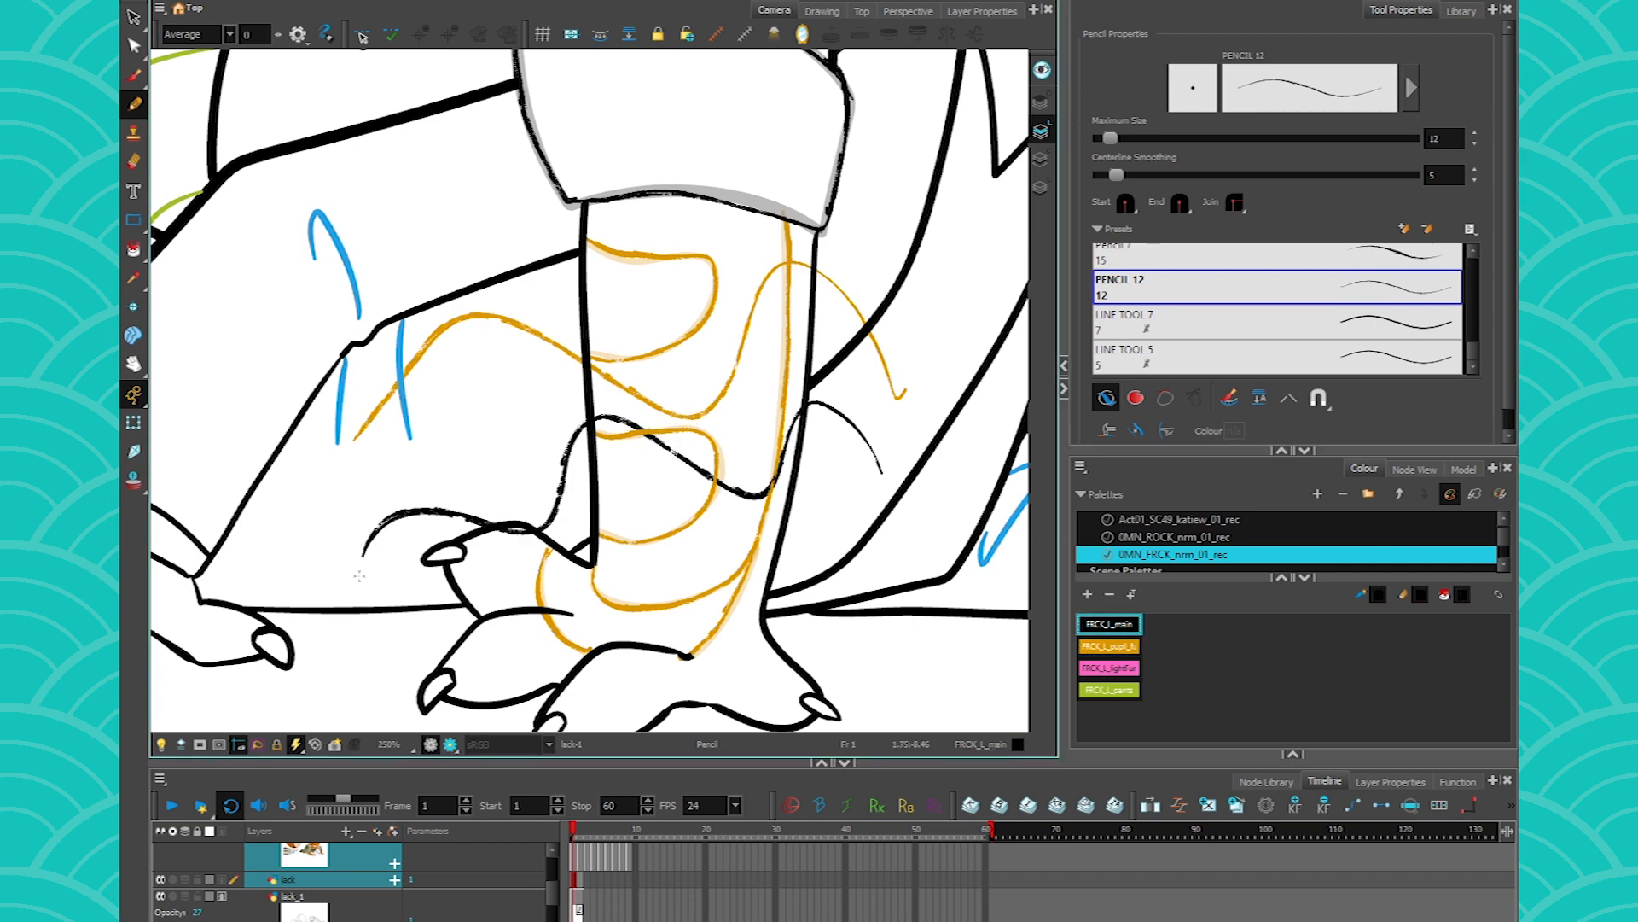